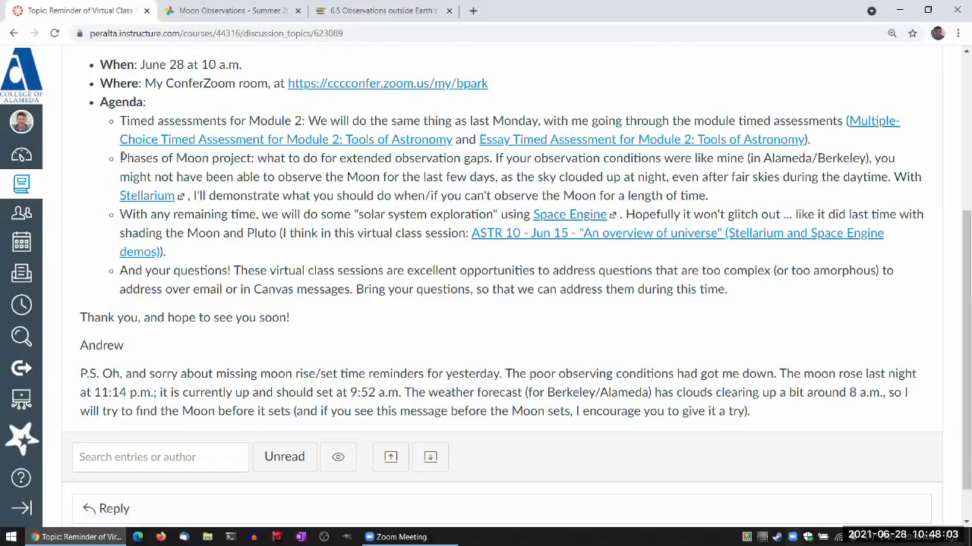
Highlight the agenda item about the Phases of Moon project and extended observation gaps, and clear the highlight.
left_click_drag(122, 159, 227, 193)
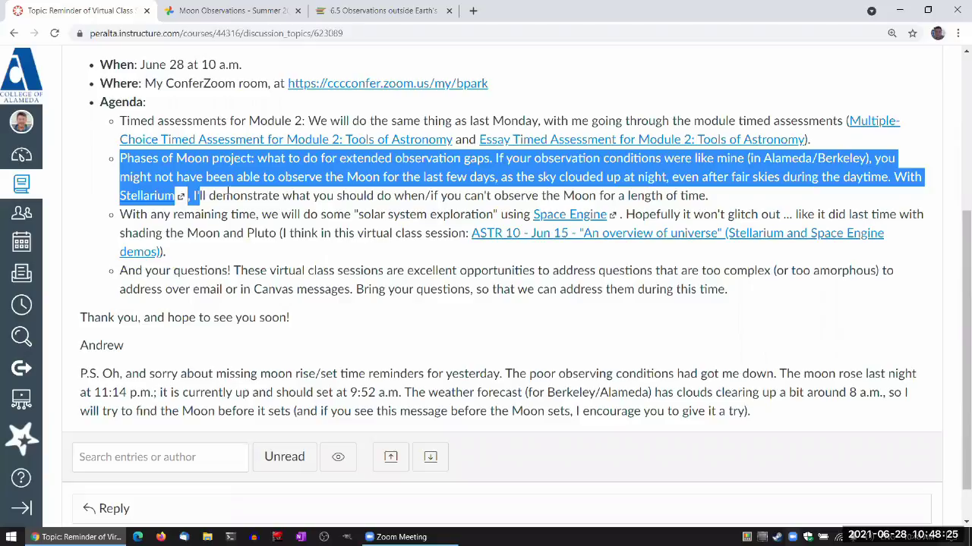
left_click(220, 186)
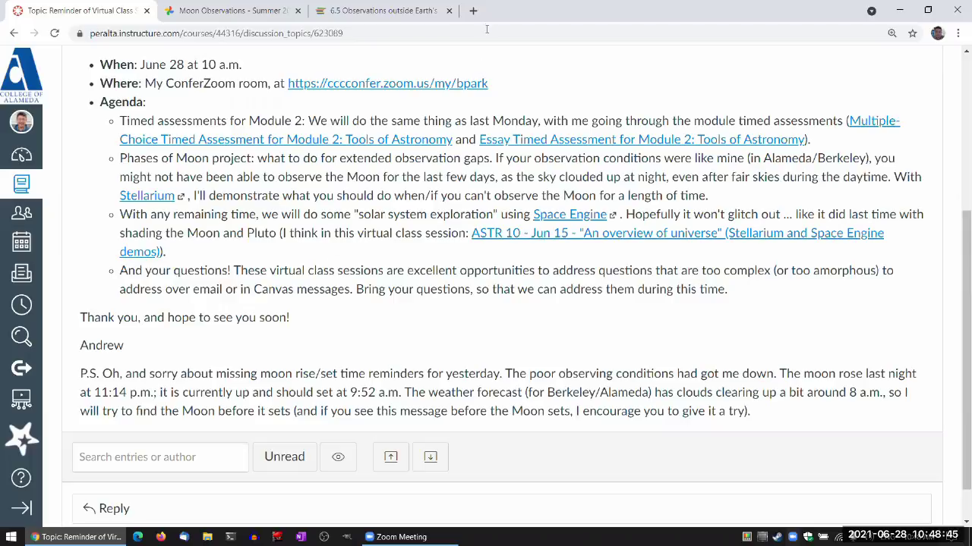
Close the "6.5 Observations outside Earth's" page and browse the "Moon Observations - Summer 2021" photo album.
middle_click(360, 6)
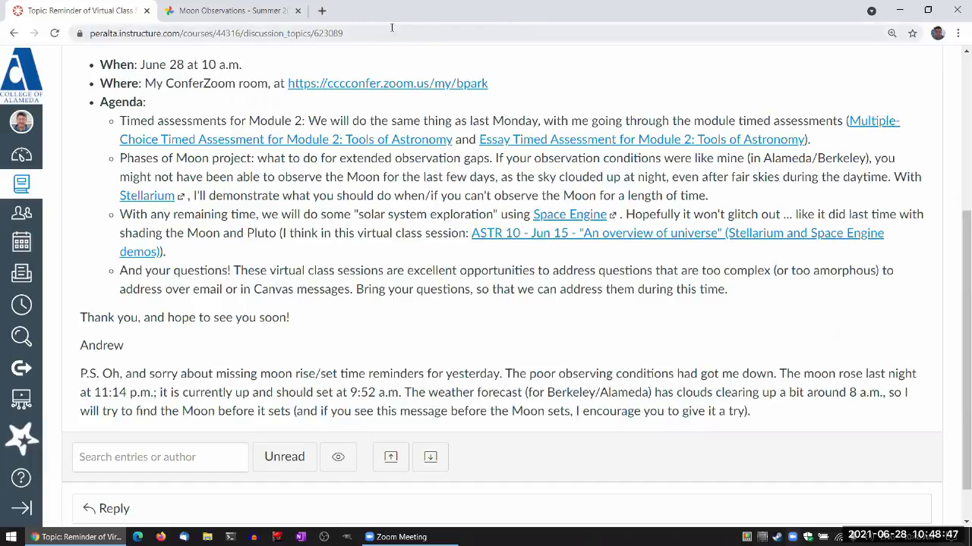
left_click(224, 15)
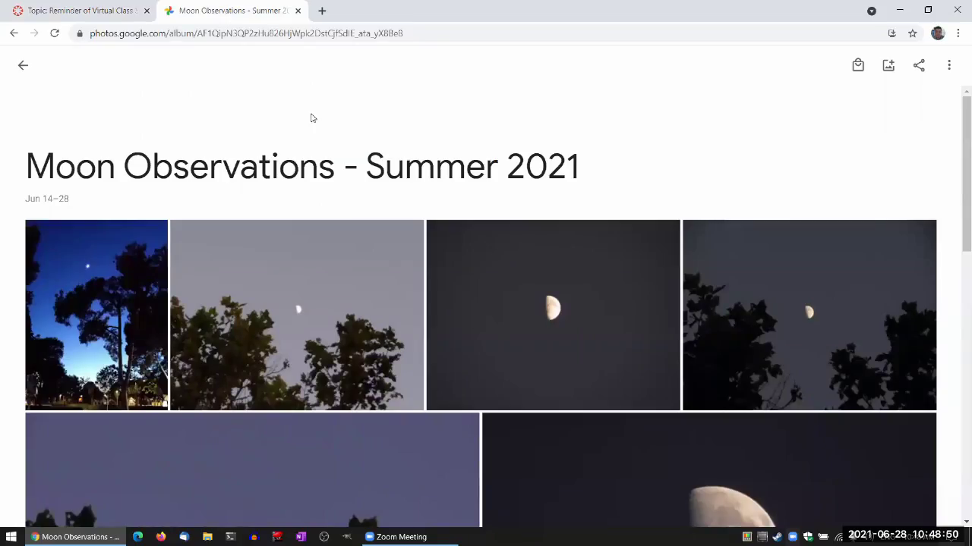
scroll(504, 354, "down", 1)
right_click(505, 355)
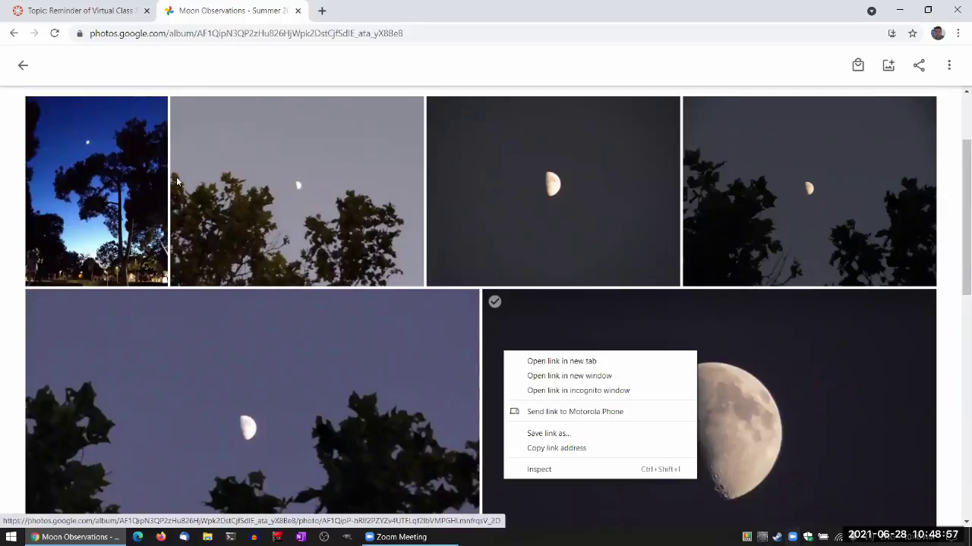
scroll(301, 197, "up", 1)
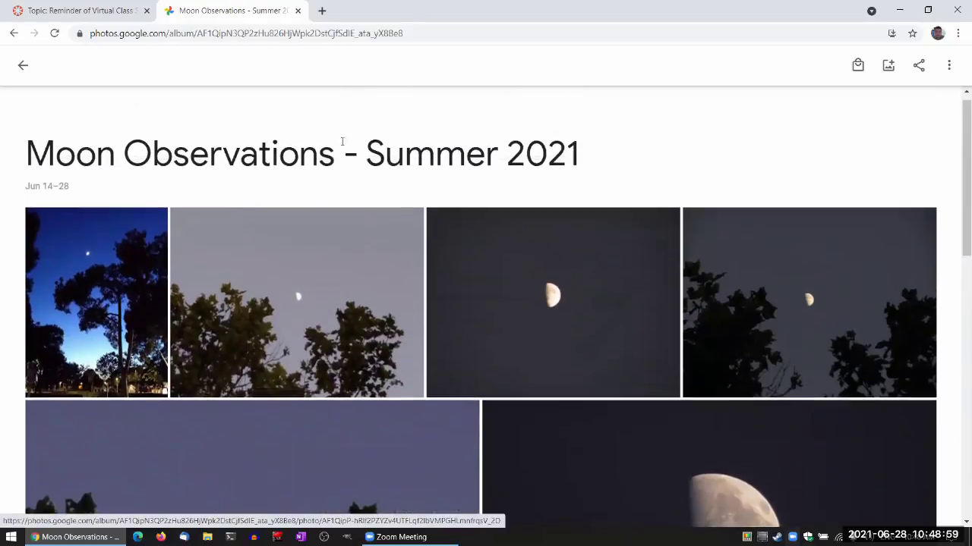
scroll(297, 205, "down", 5)
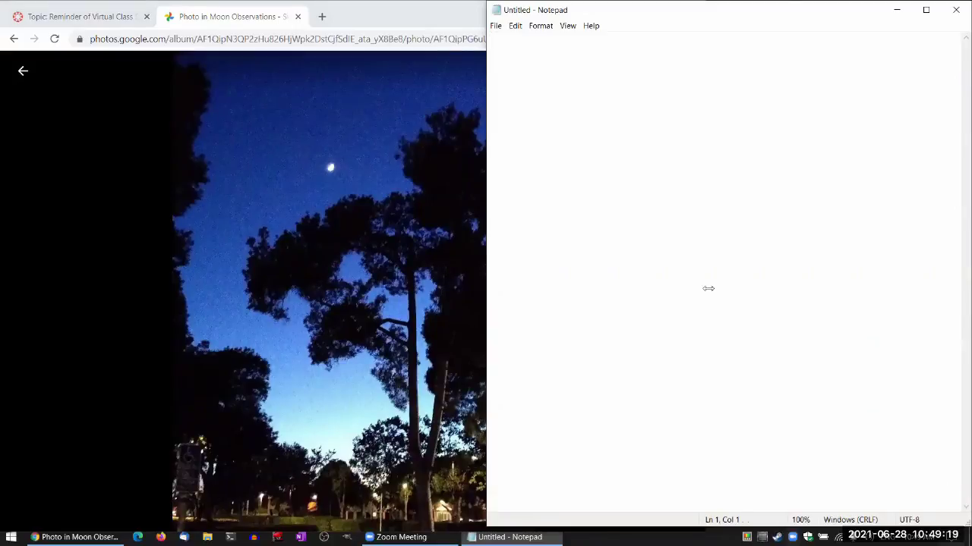
Widen the photo browser beside the empty Notepad window and show the photo info for the first June 18 photo.
left_click_drag(484, 286, 709, 292)
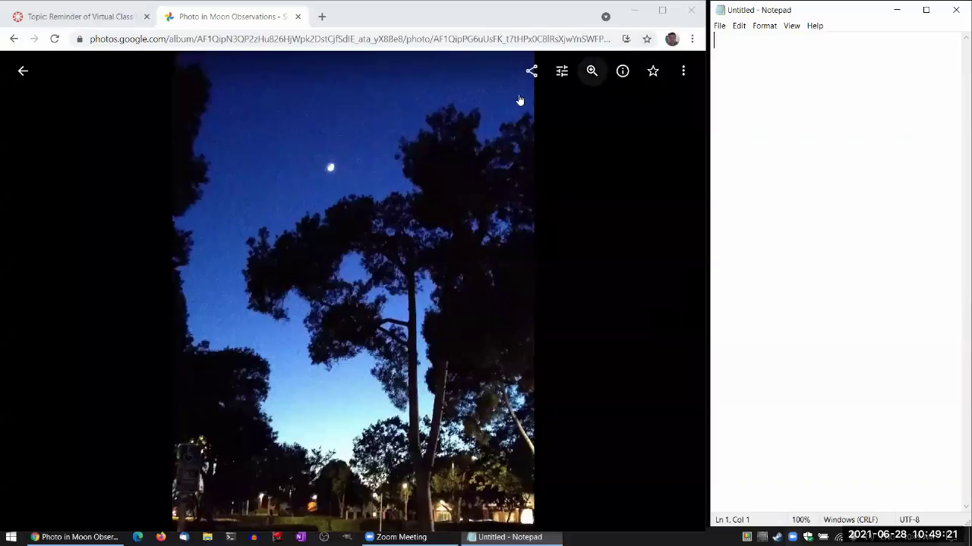
left_click(623, 71)
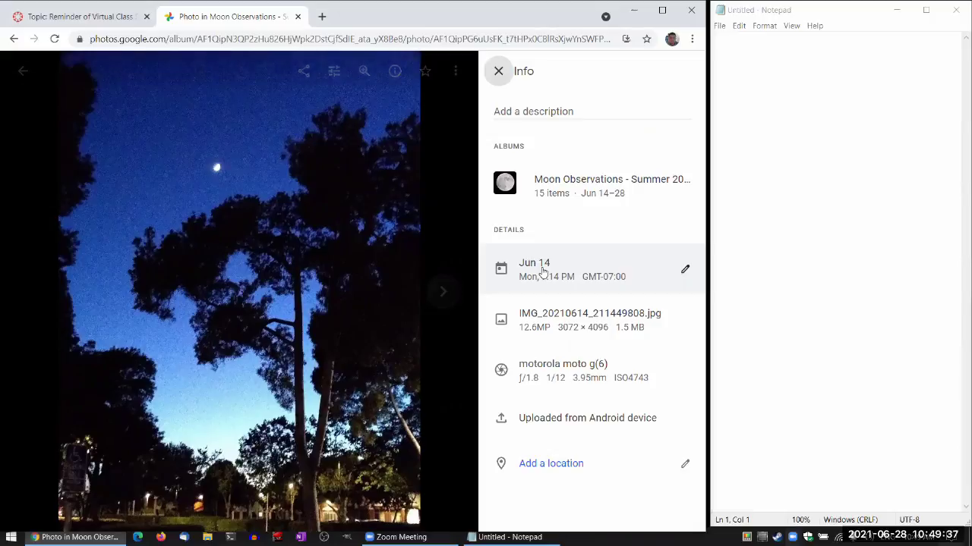
left_click(442, 292)
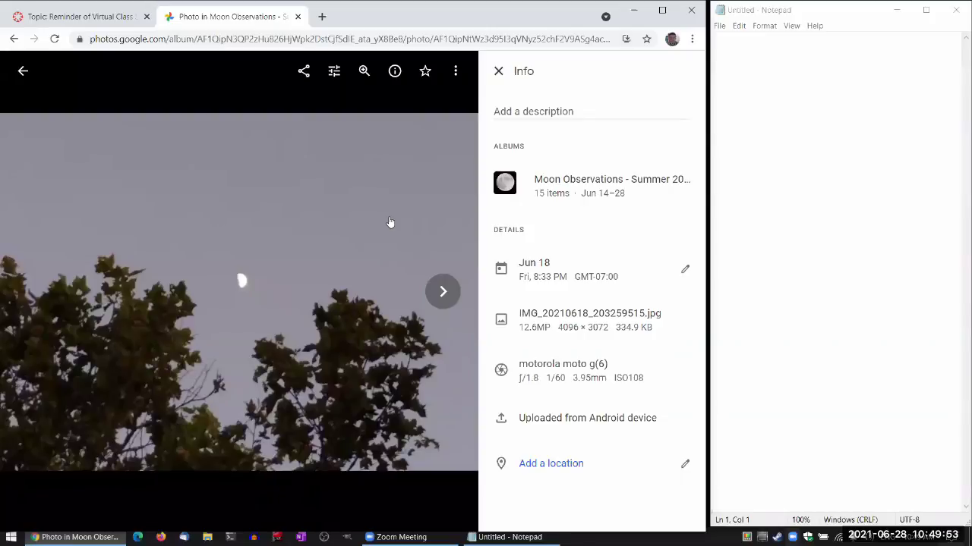
Start a bulleted note in Notepad with the date and time "* June 18, 8:33 p.m. -".
left_click(766, 171)
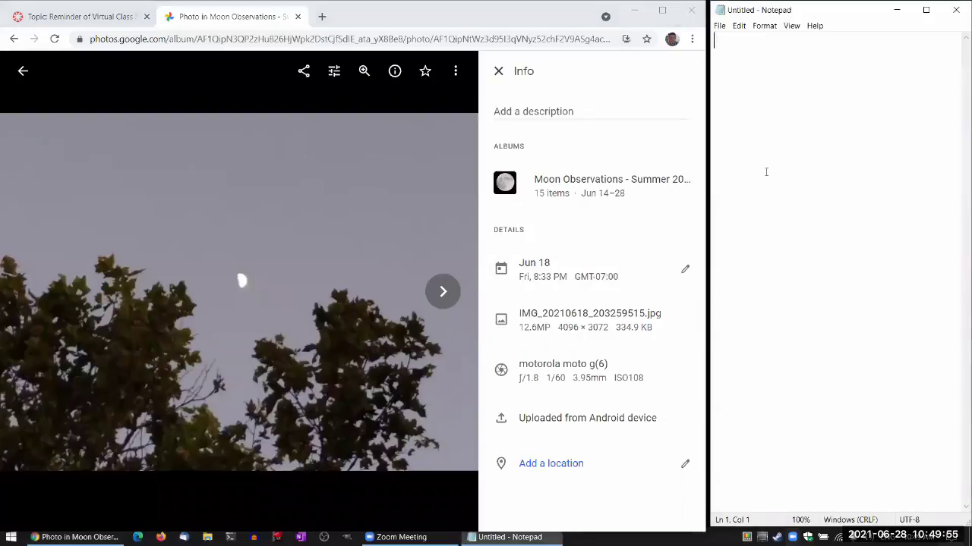
type("* ")
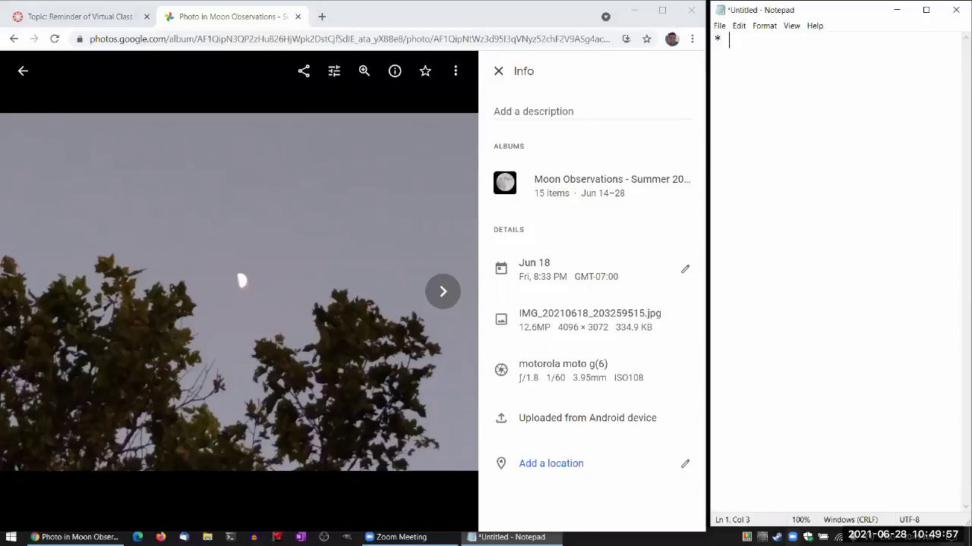
type("June 18")
key("BackSpace")
type(", 8:33 p.m. -")
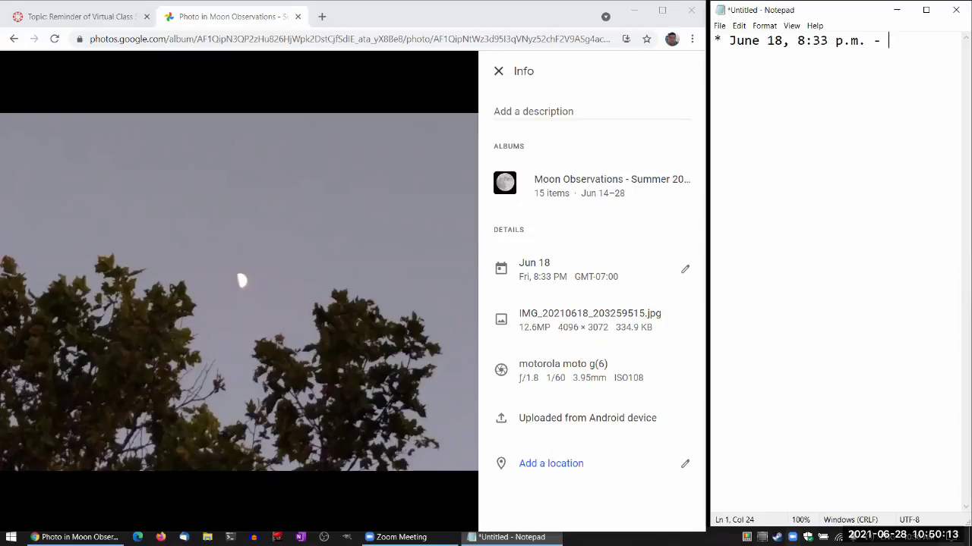
Continue the June 18 note with "Moon observed directly due South, Western side of the Moon is lit, about 50%".
type("Moon obse")
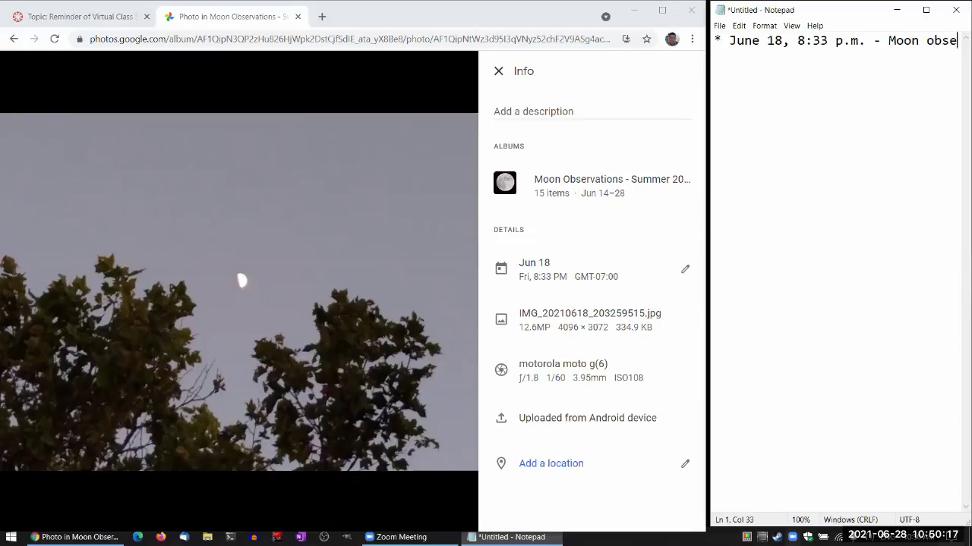
type("rved directly due ")
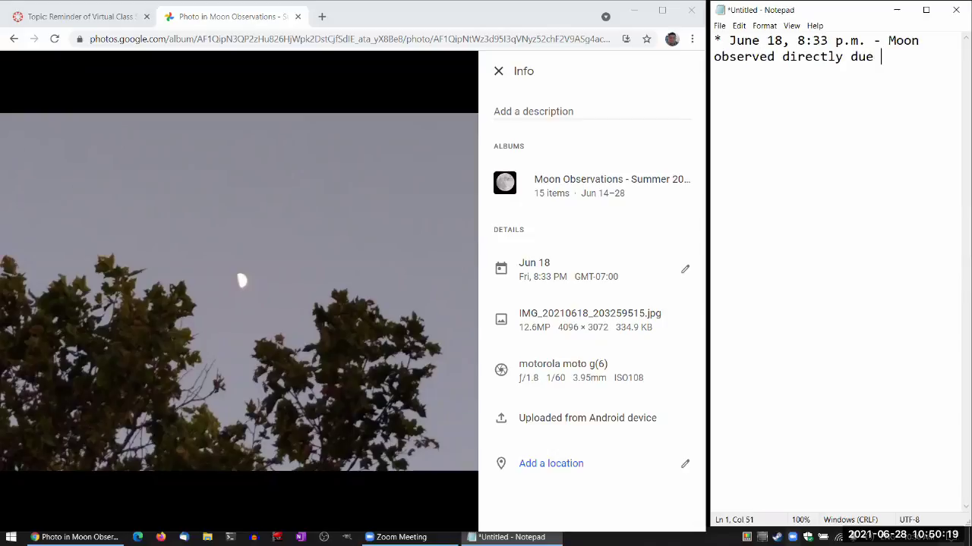
type("South,")
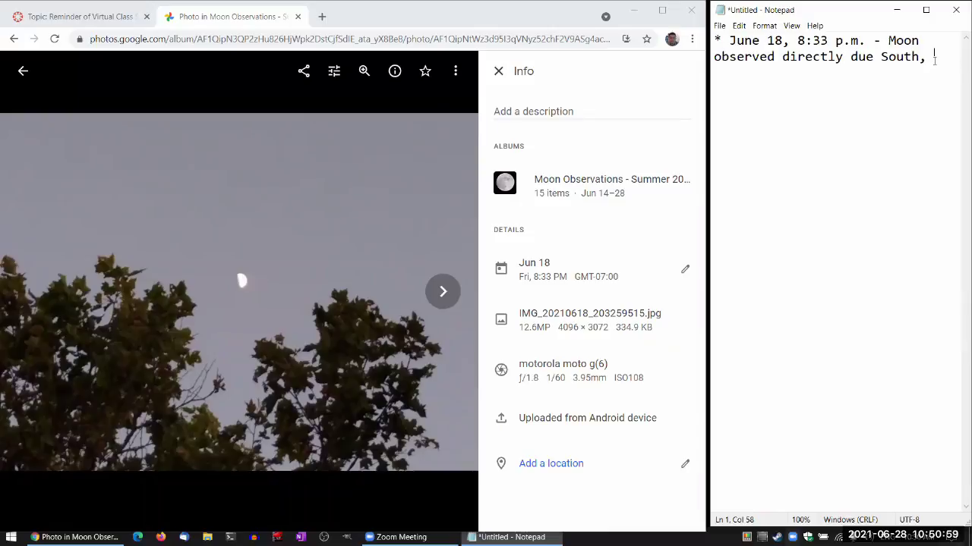
type("Western s")
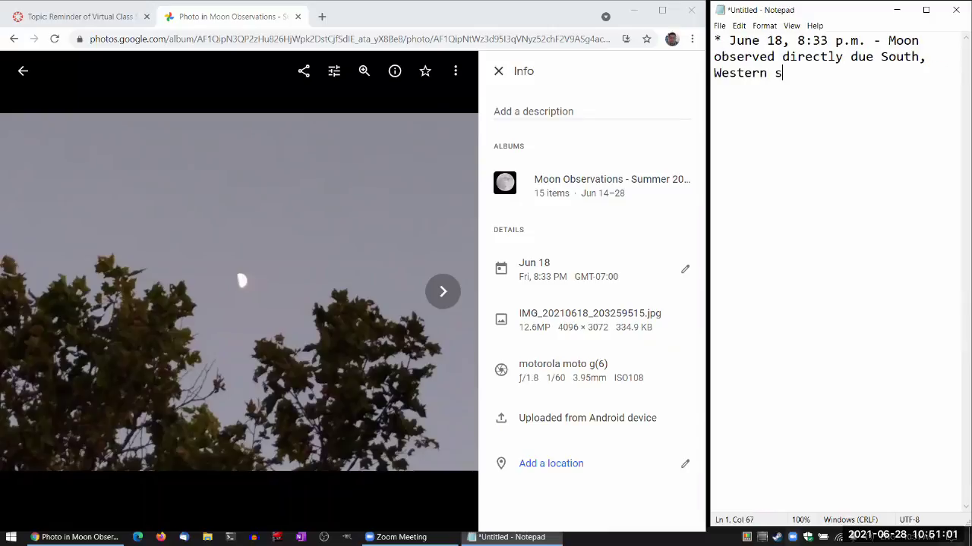
type("ide of the Moon")
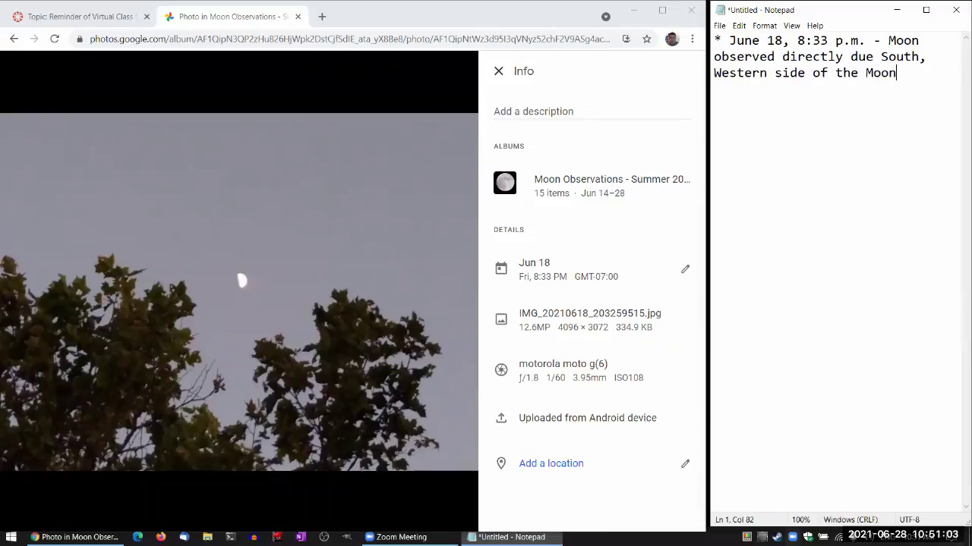
type(" is lit, about 50%")
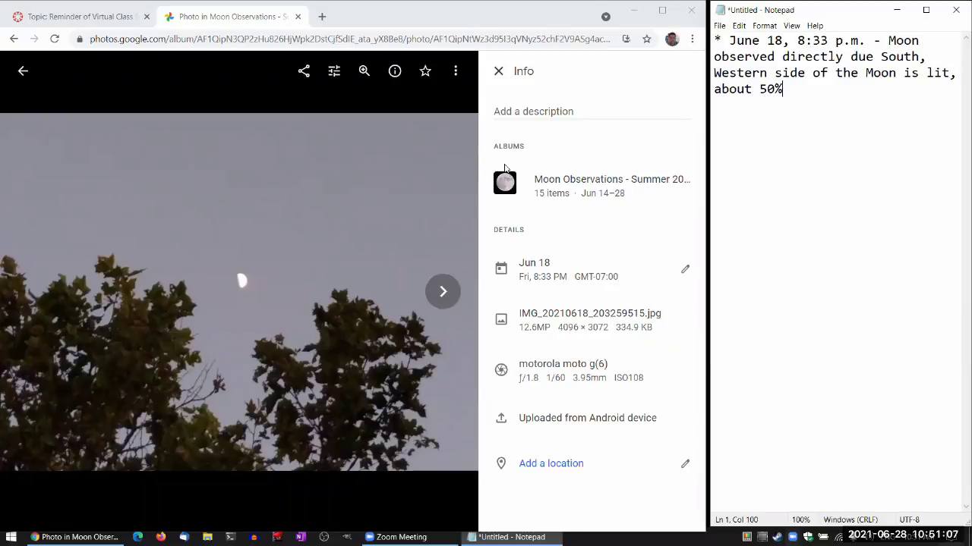
Check the next, closer June 18 photo and change the lit percentage in the June 18 note to 55%.
left_click(445, 294)
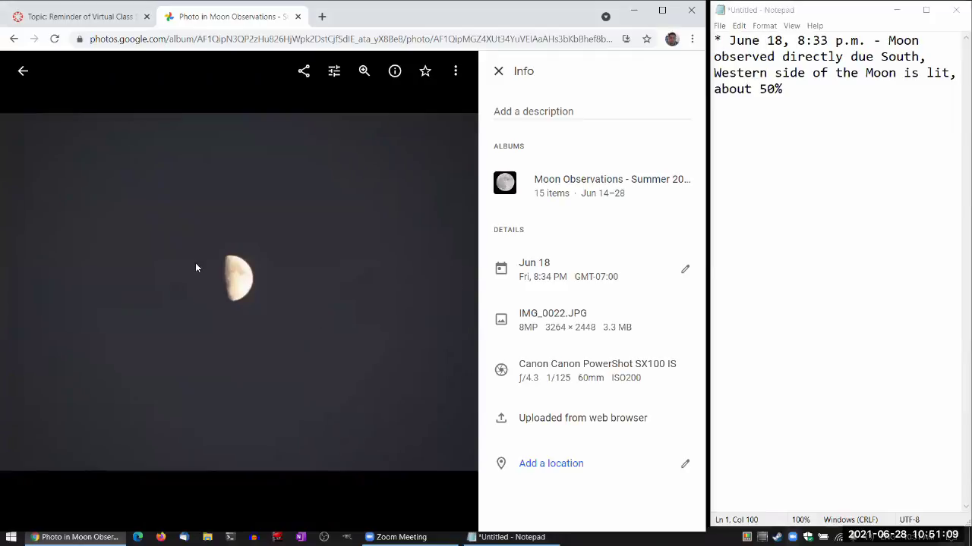
left_click(768, 89)
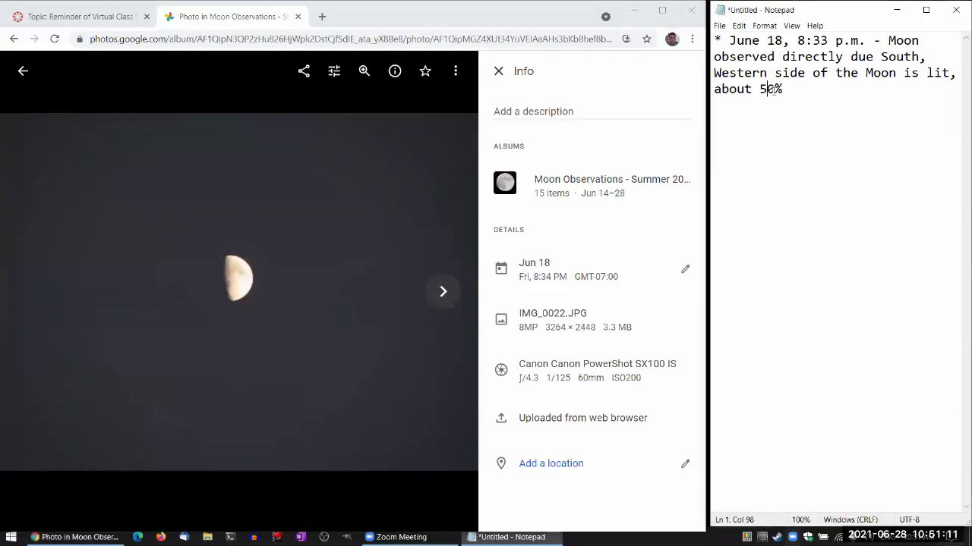
key("Delete")
type("5")
Advance through the remaining June 18 photos to the first June 22 photo and start a new note line "* June 22".
left_click(442, 293)
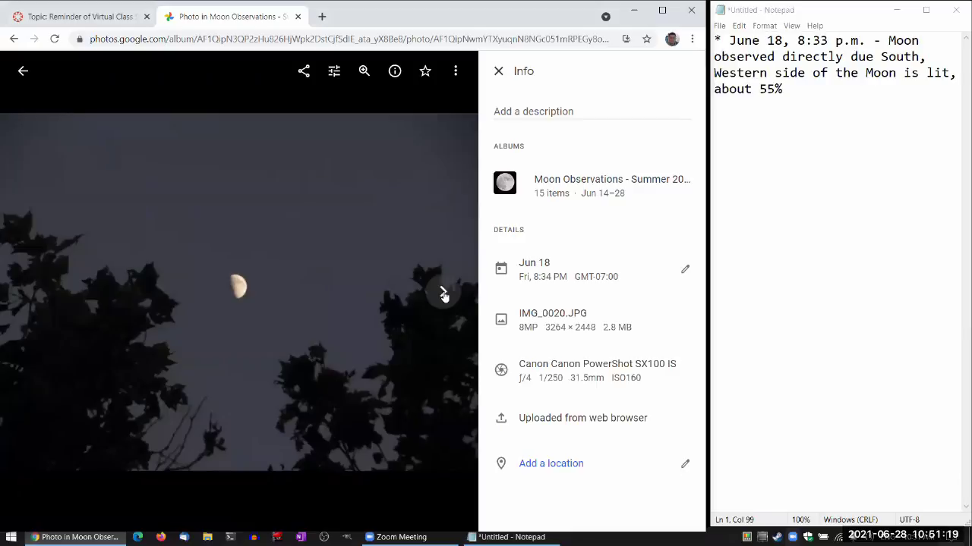
left_click(444, 295)
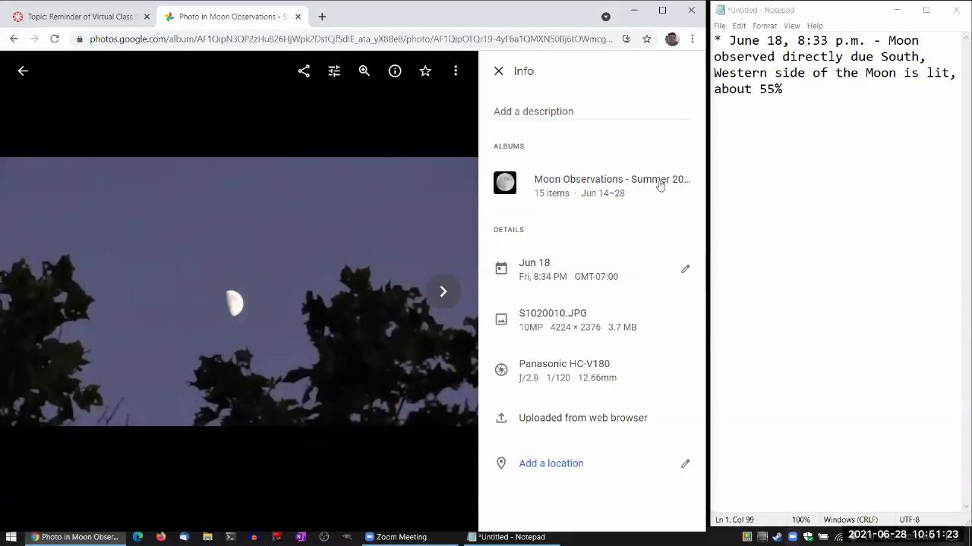
left_click(446, 292)
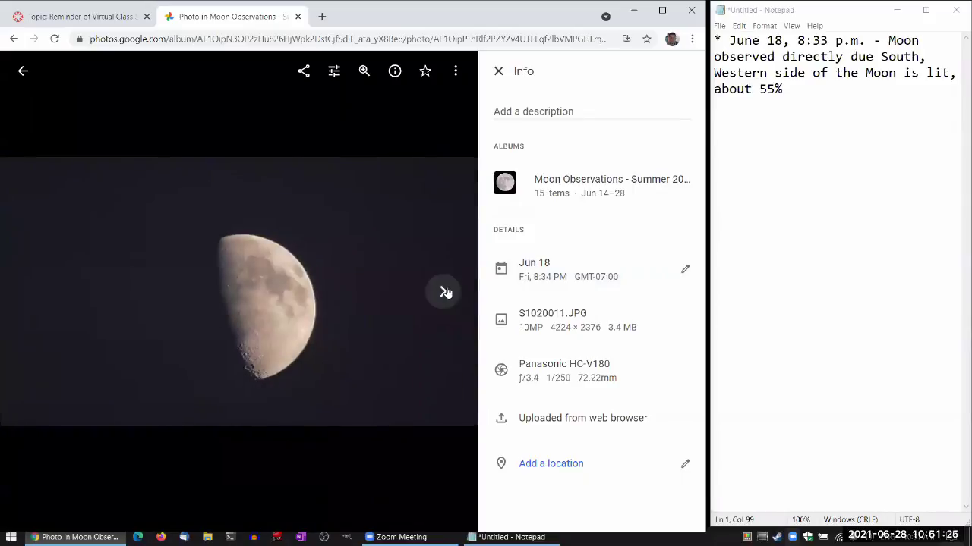
left_click(446, 292)
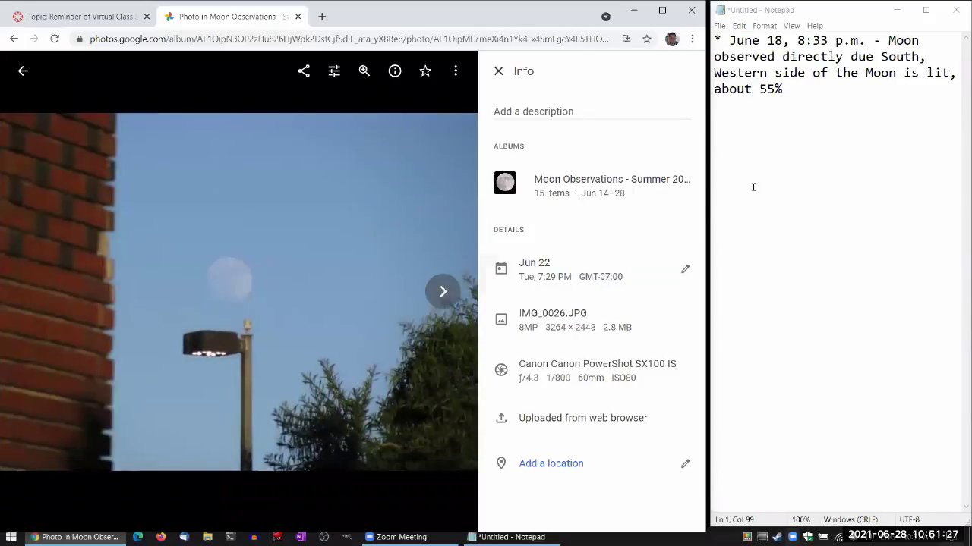
left_click(809, 113)
key("Return")
type("* June 22")
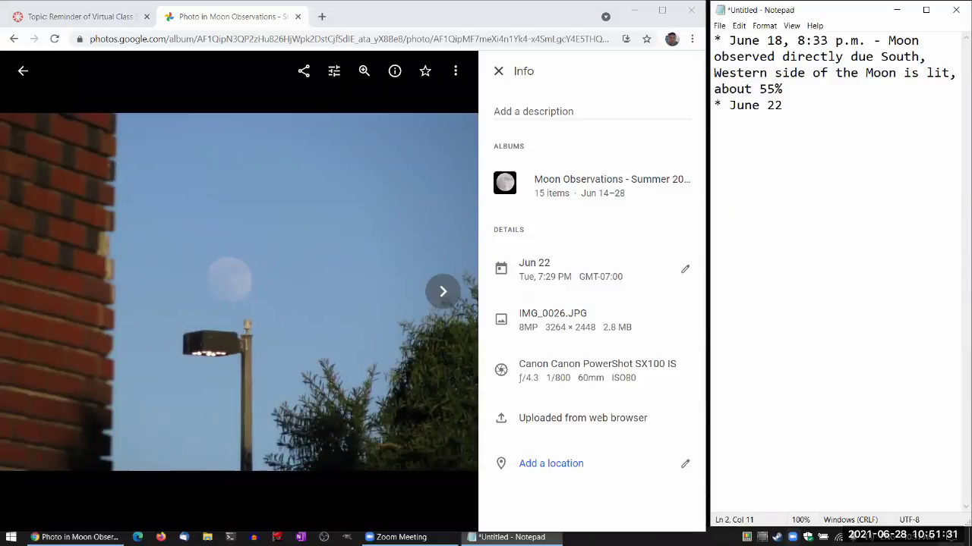
View the other June 22 photos and return to the street lamp photo from 7:29 PM.
left_click(435, 302)
left_click(435, 303)
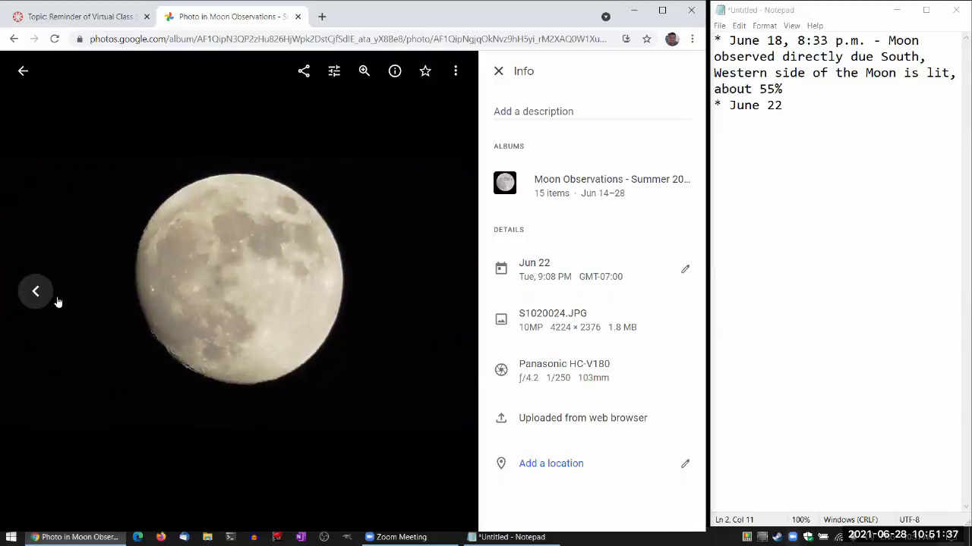
left_click(47, 301)
left_click(49, 301)
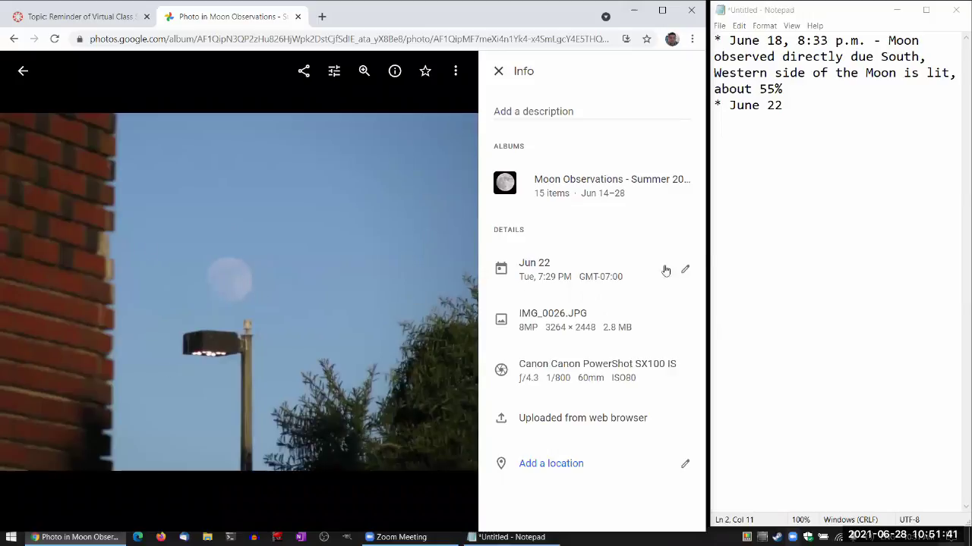
Extend the June 22 note with the time and opening words ", 7:29 p.m. - Moon observed".
left_click(809, 105)
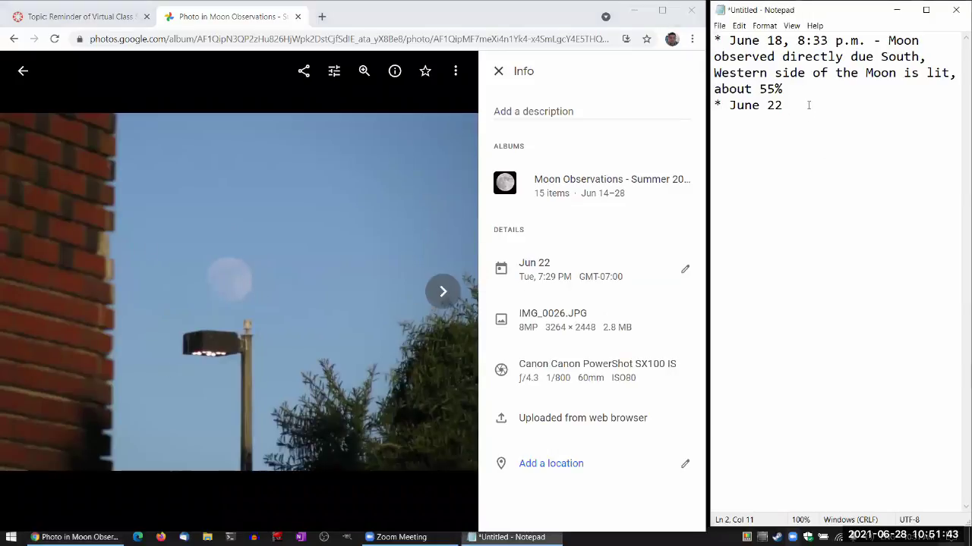
key("BackSpace")
type(", 7:29 p.m. - Moon observed west")
key("BackSpace")
key("BackSpace")
key("BackSpace")
key("BackSpace")
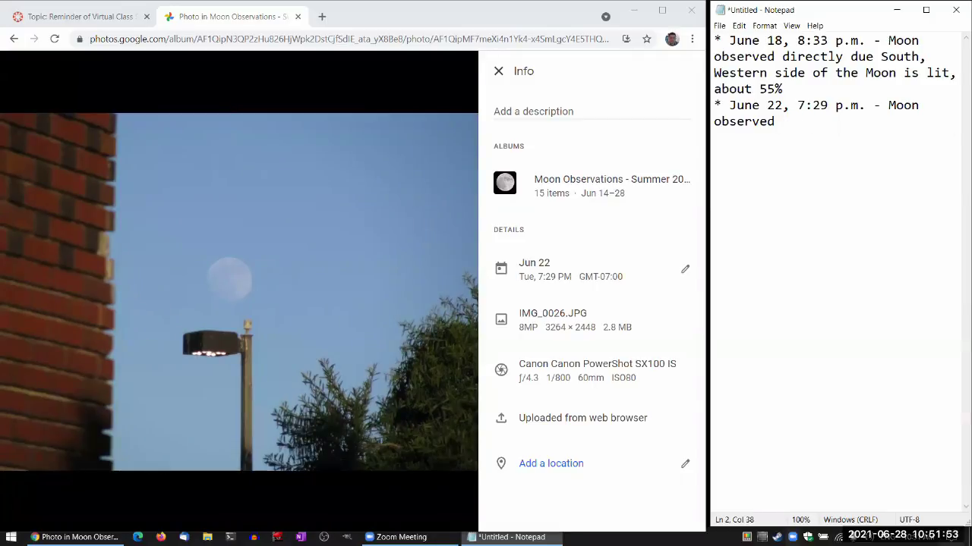
Add the Moon's location to the June 22 note as "in the East (maybe an hour or two after rise?),".
type("in the East,")
key("BackSpace")
key("BackSpace")
type("(maybe an ")
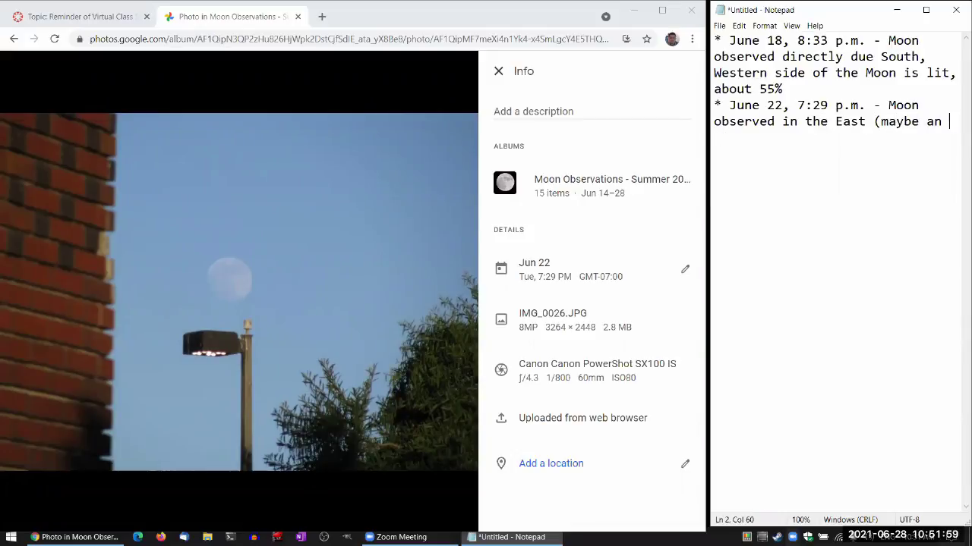
type("hour or two after rise?),")
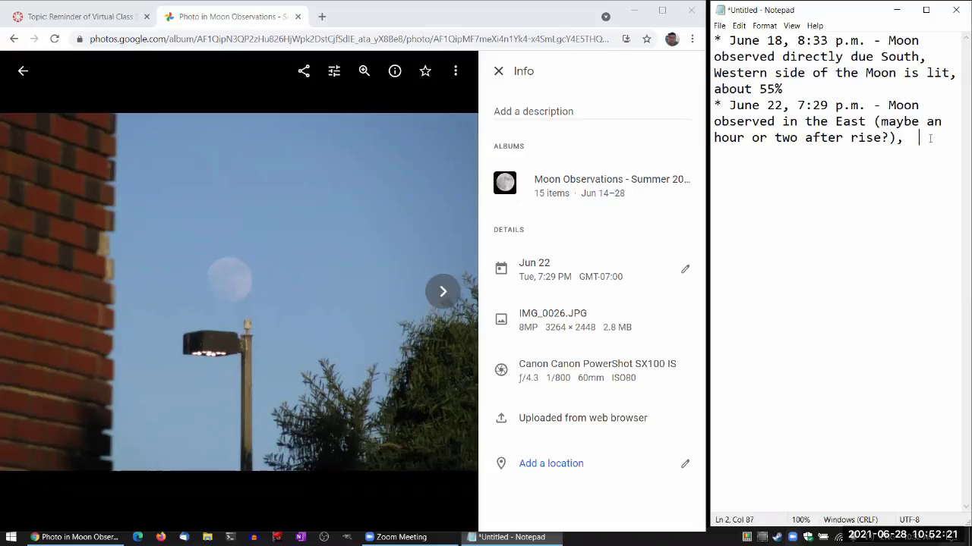
Finish the June 22 note with "Western side of the Moon is lit, about 80%" and show the next photo.
type("Western side of the Moon i")
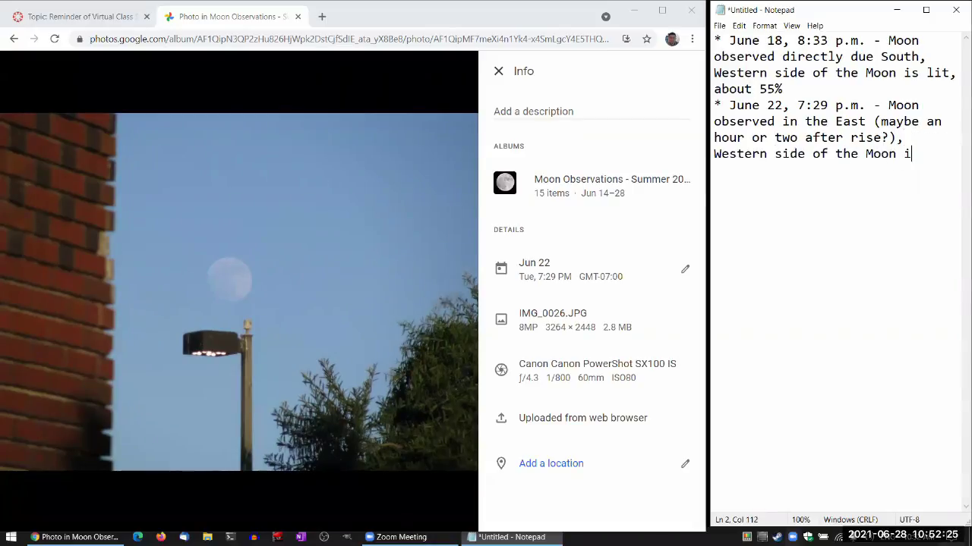
type("s lit, about ")
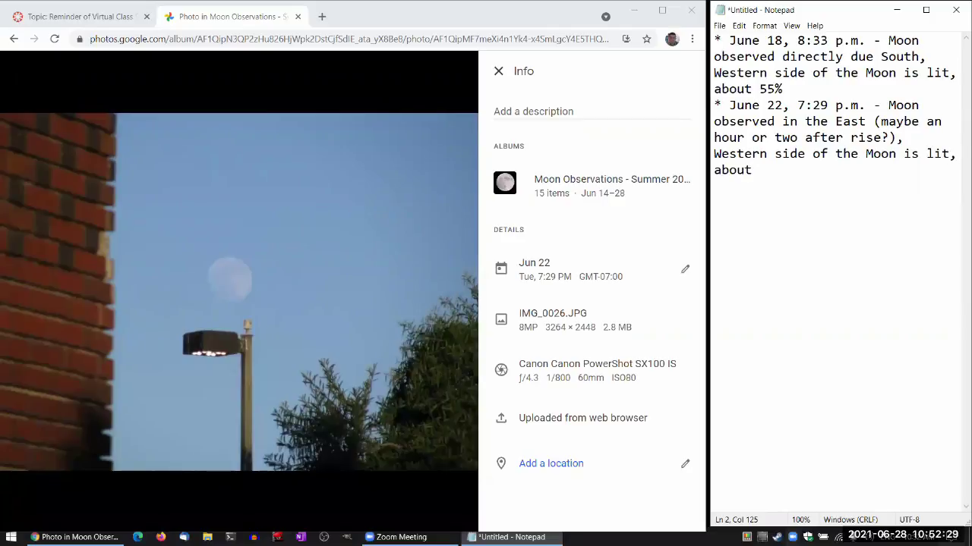
type("80%")
left_click(438, 302)
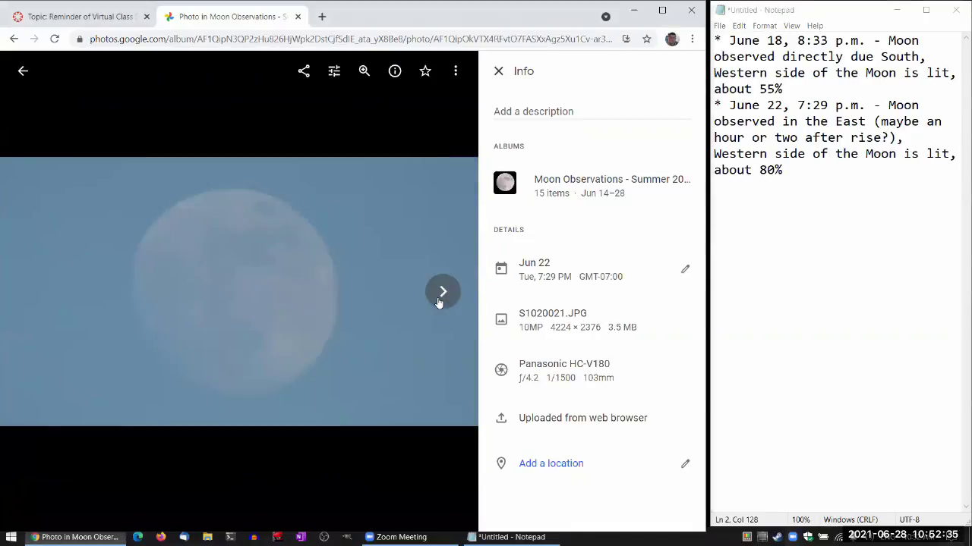
Change the lit percentage at the end of the June 22 note to 90%.
left_click(780, 167)
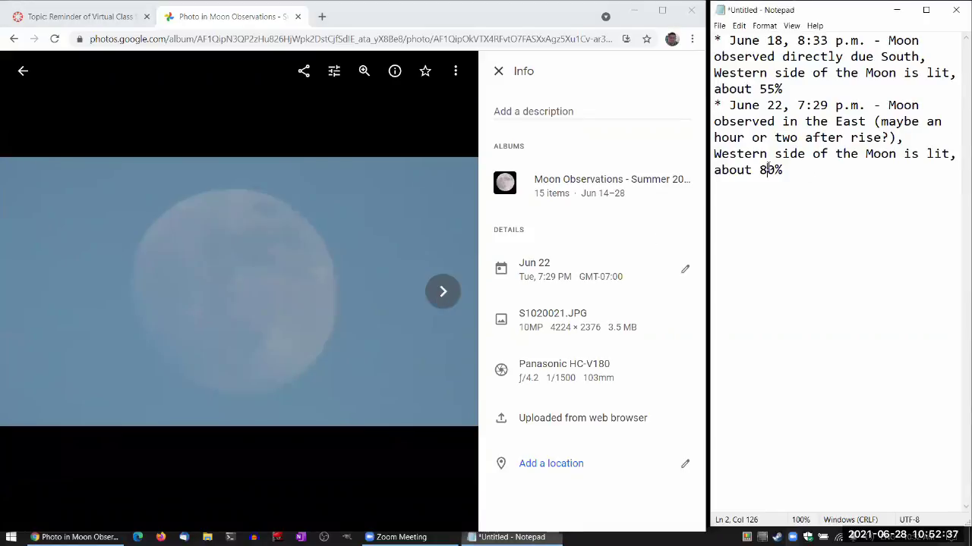
left_click_drag(770, 169, 760, 169)
type("9")
left_click(799, 173)
left_click_drag(784, 170, 757, 153)
left_click(866, 177)
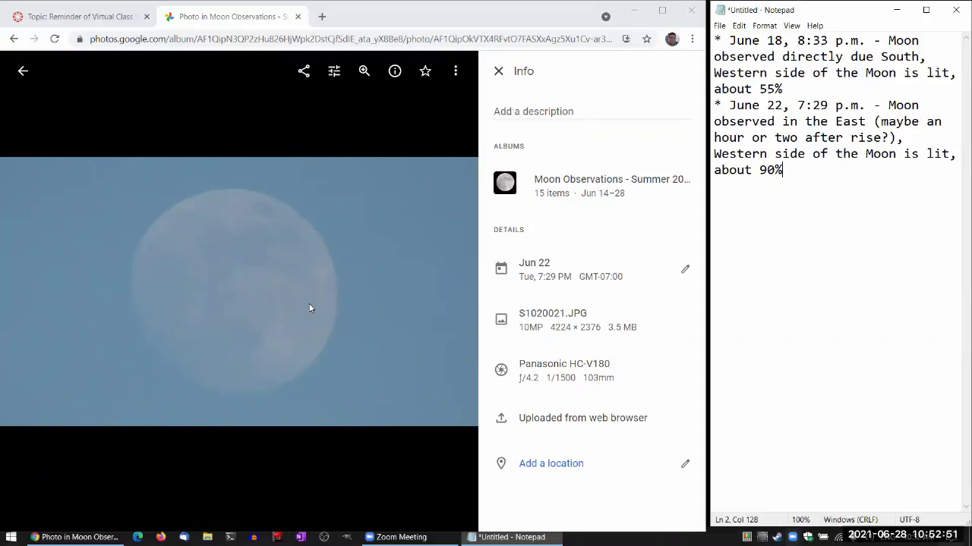
View the following album photos, from June 22 at 9:08 PM through June 23 at 10:24 PM.
left_click(440, 293)
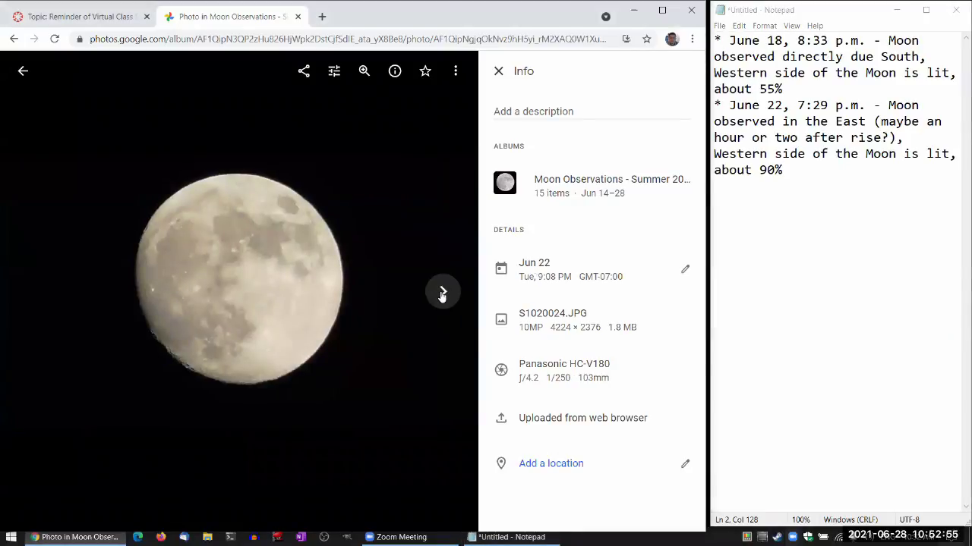
left_click(443, 294)
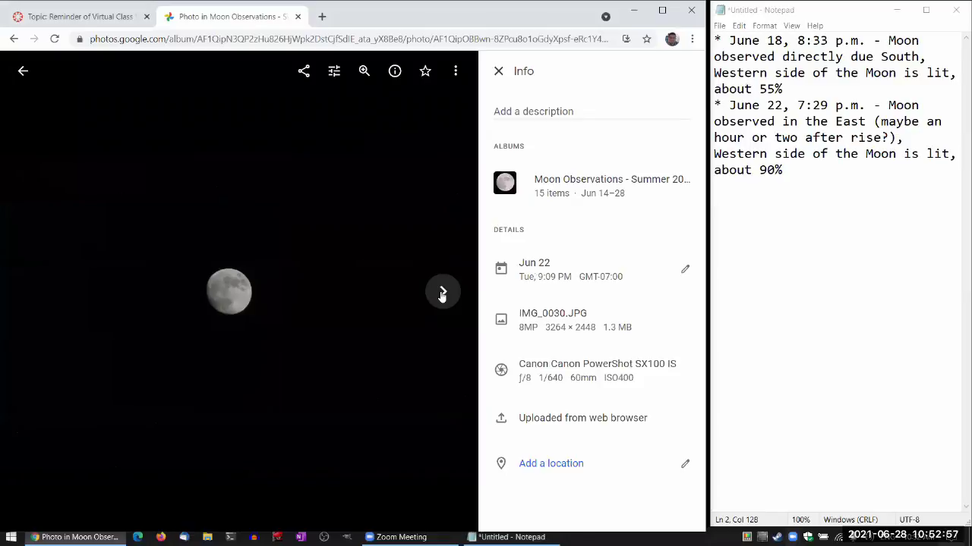
left_click(443, 293)
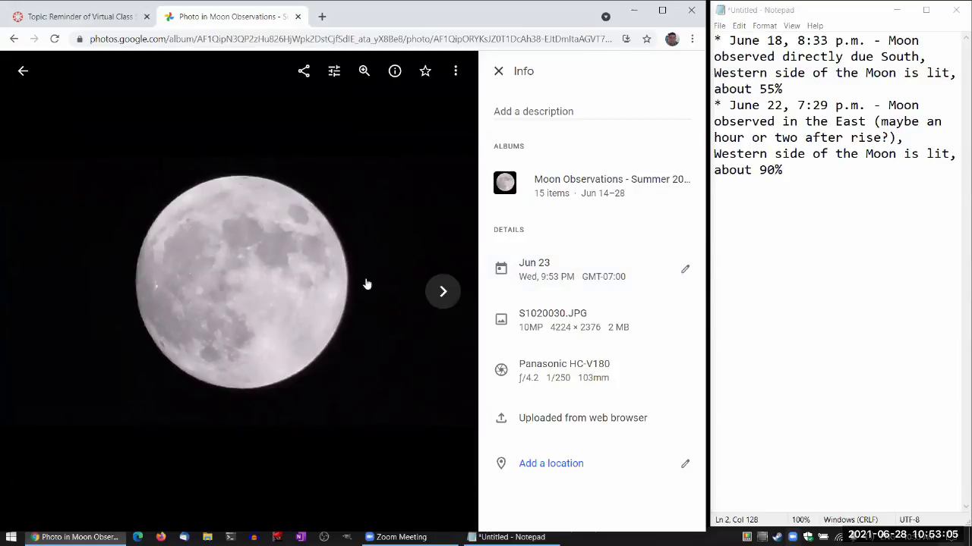
left_click(443, 294)
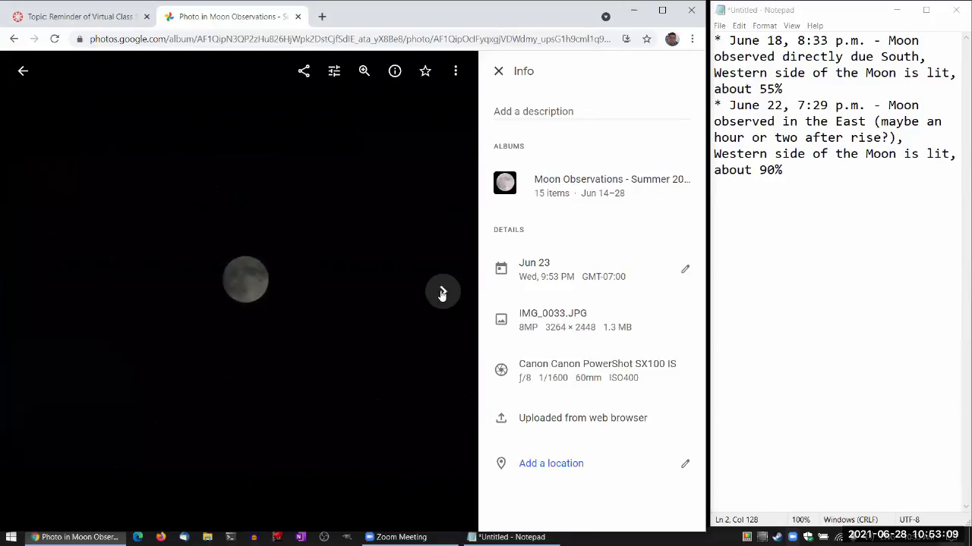
left_click(443, 294)
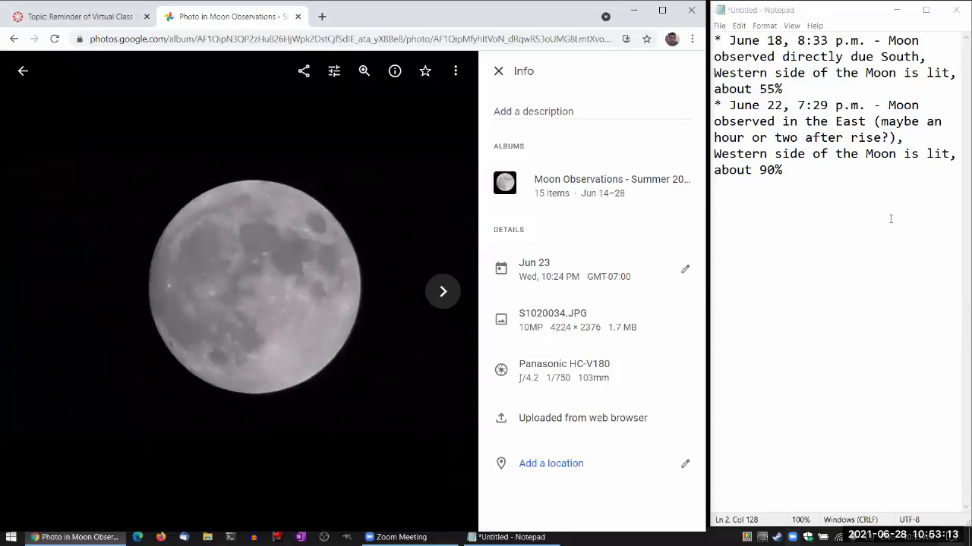
Add the note "* June 23, observation attempted at 11 p.m., no Moon (maybe behind clouds?)" on a new line.
left_click(870, 202)
key("Return")
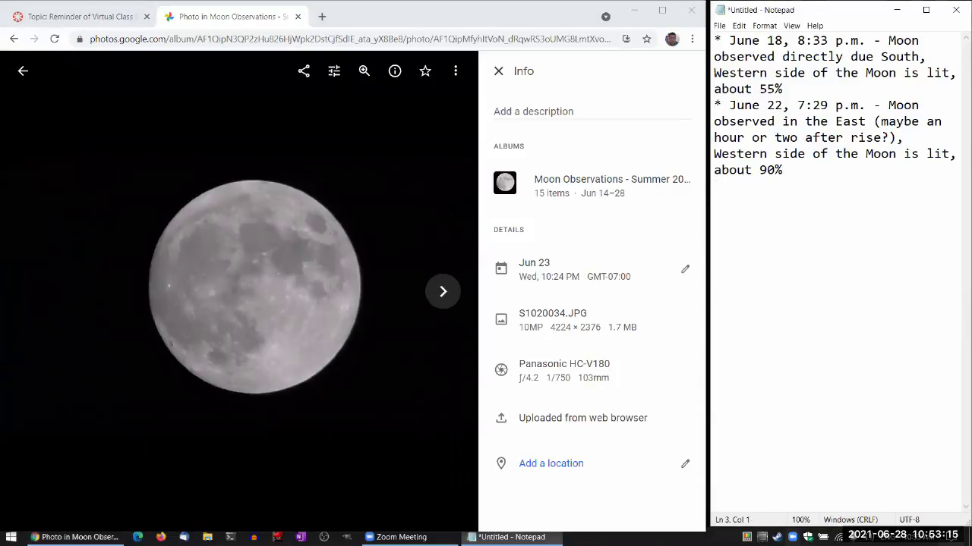
type("* June 23,")
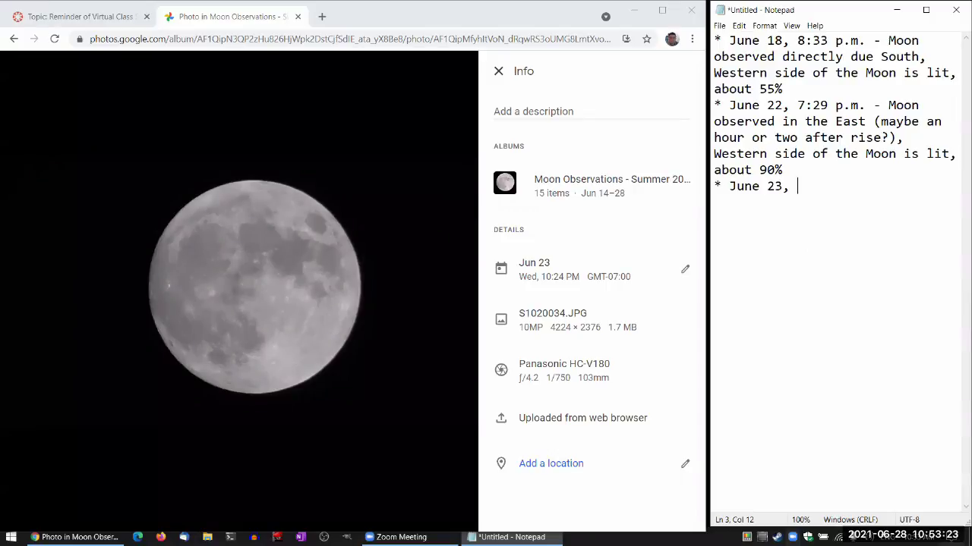
type("observation at")
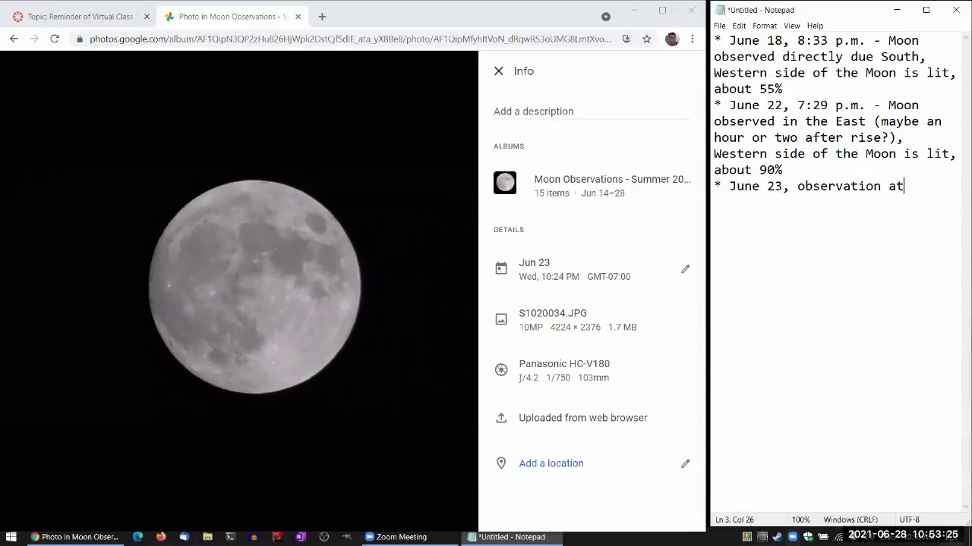
type("tempted at 1")
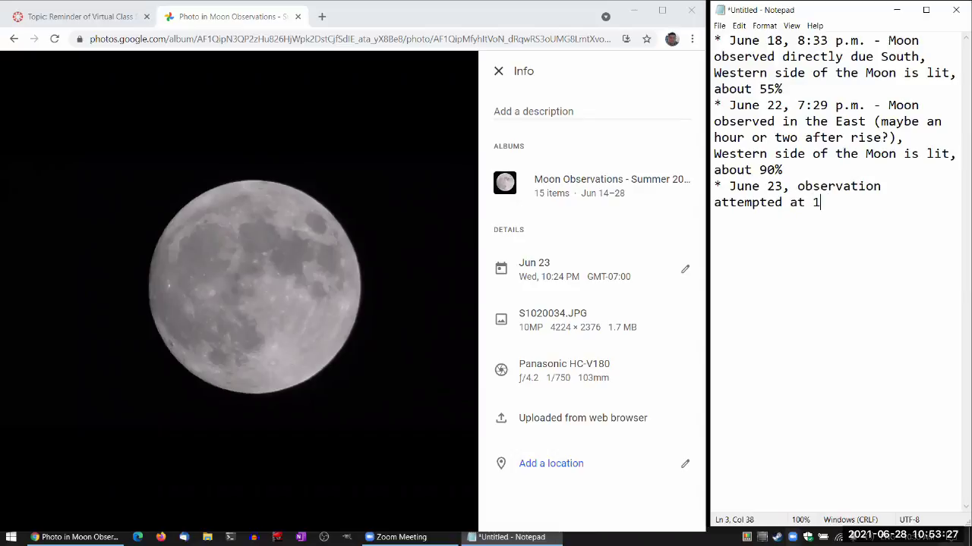
type("1 p.m., no Moon (maybe beh")
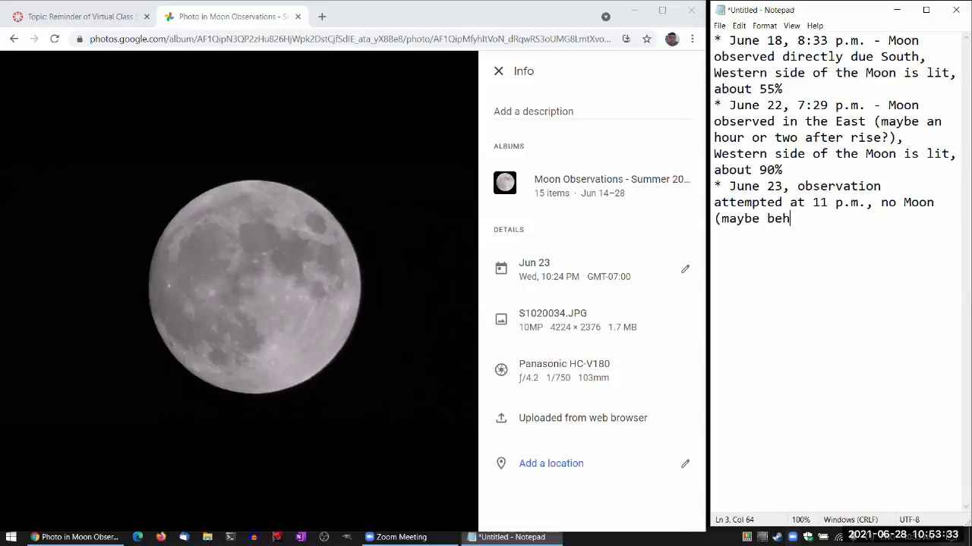
type("ind clouds?)")
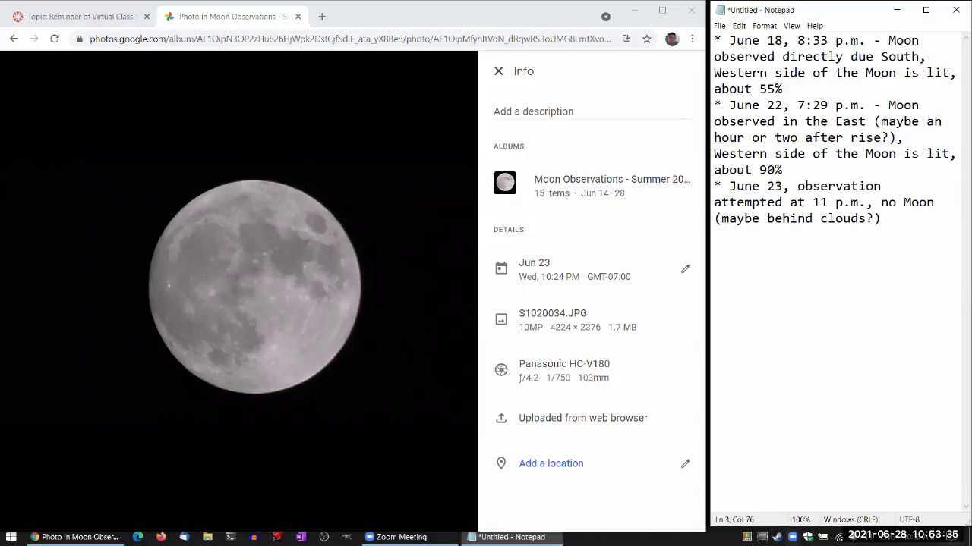
key("Return")
Advance to the June 28 cloudy sky photo and add the note "* June 24-27 - cloudy skies, no Moon observation".
left_click(445, 295)
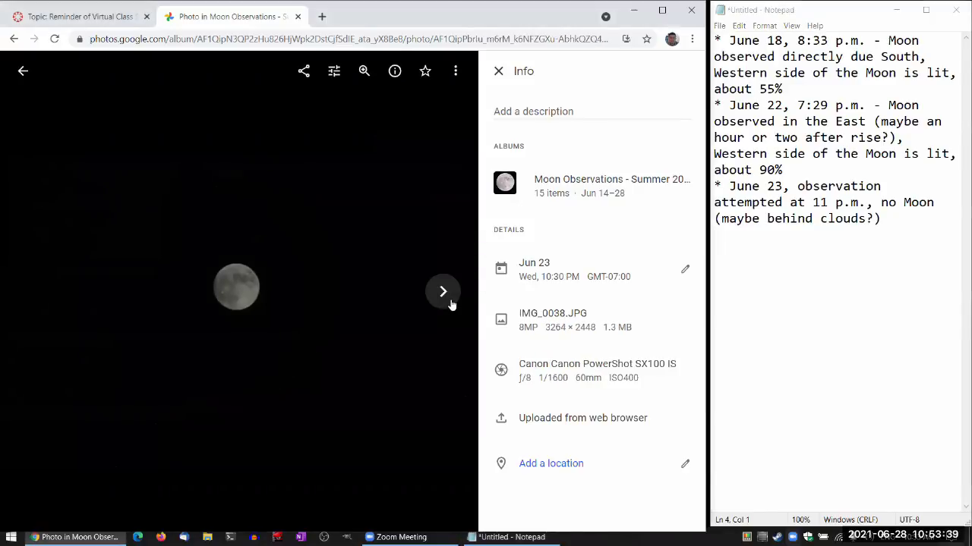
left_click(445, 293)
left_click(799, 253)
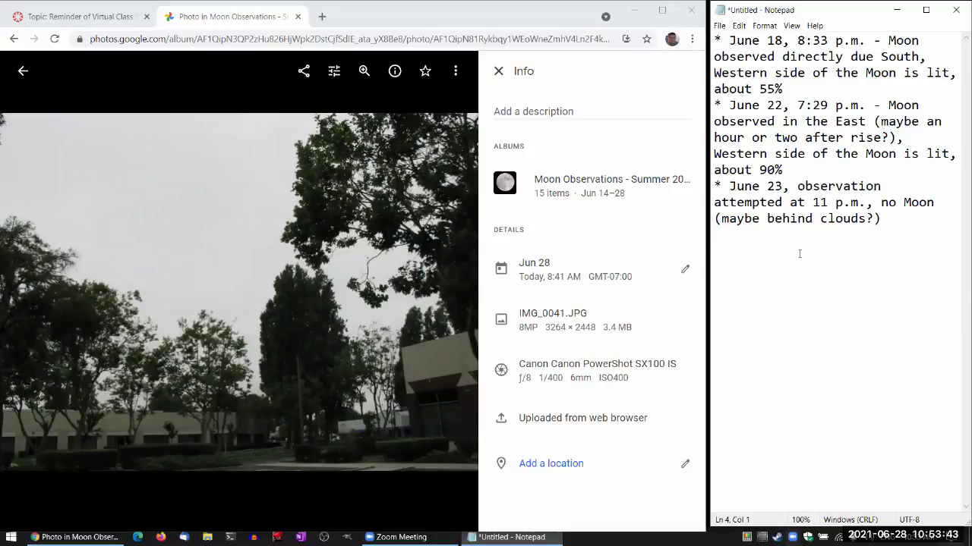
type("* June 24")
type("27 ")
type("-")
type(" cloudy sc")
type("ies,")
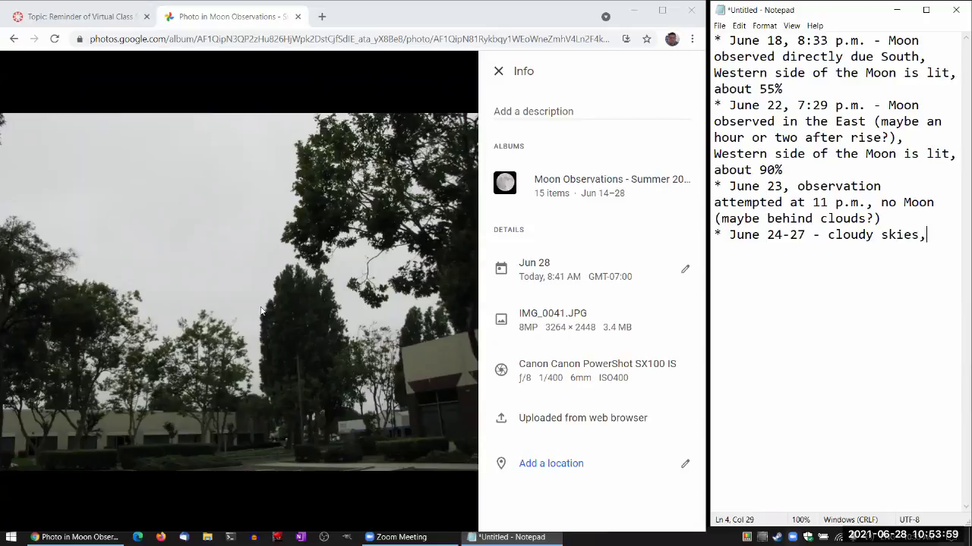
type(" no Moon observation")
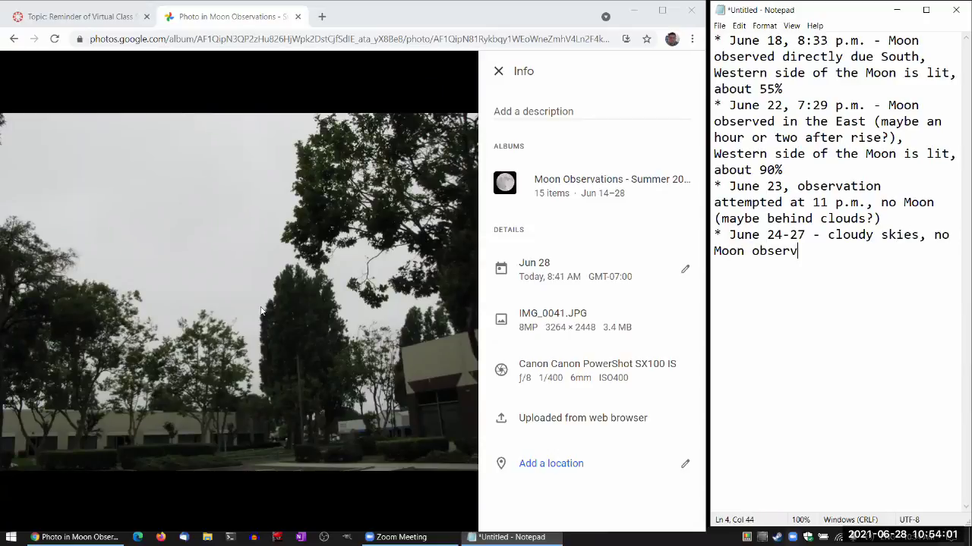
key("Return")
key("Return")
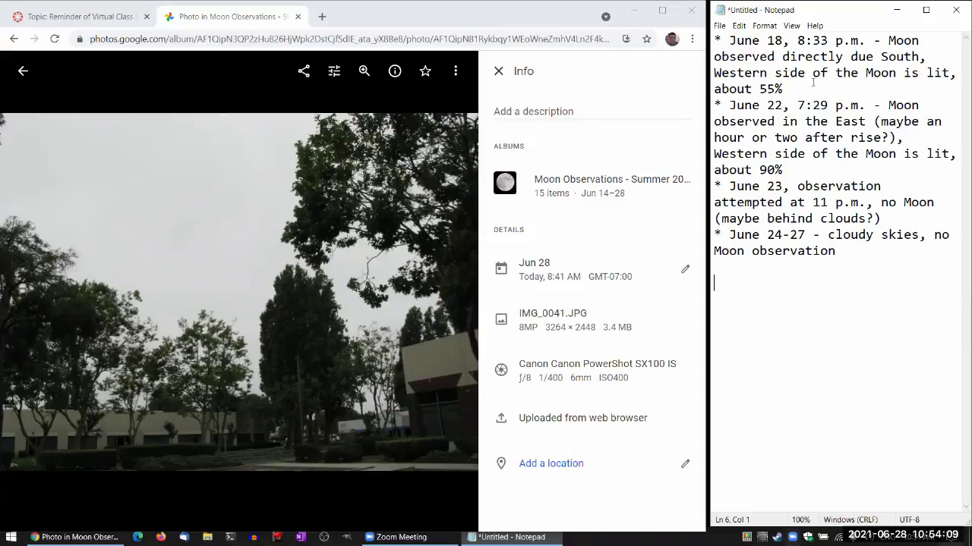
Review the written notes, highlighting the June 18 entry and the entries from June 22 onward.
left_click_drag(783, 89, 715, 40)
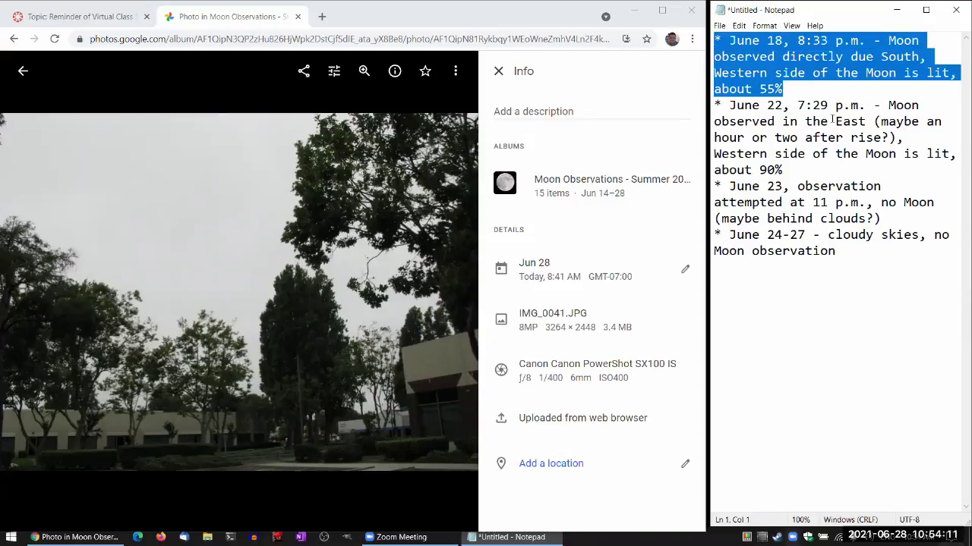
left_click(871, 119)
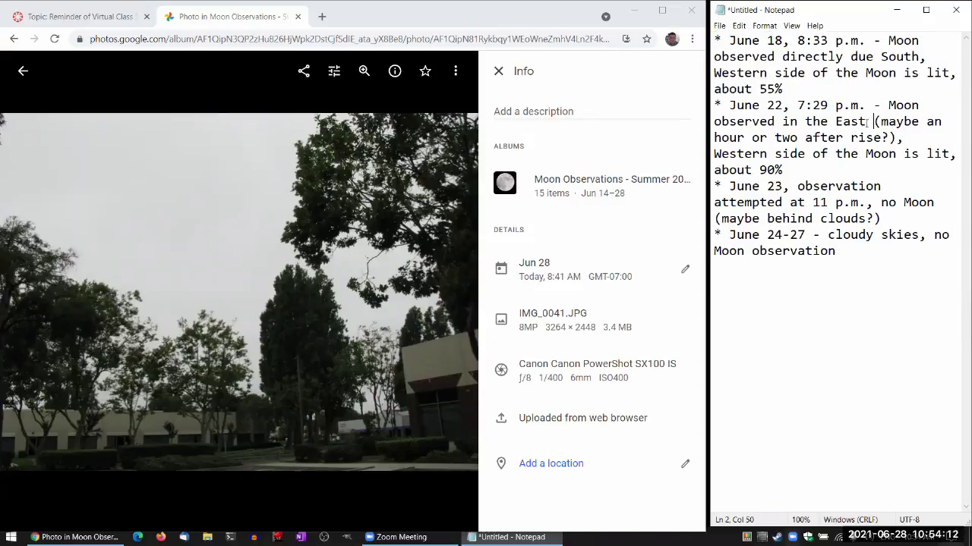
left_click(730, 105)
left_click_drag(729, 105, 782, 232)
left_click(790, 203)
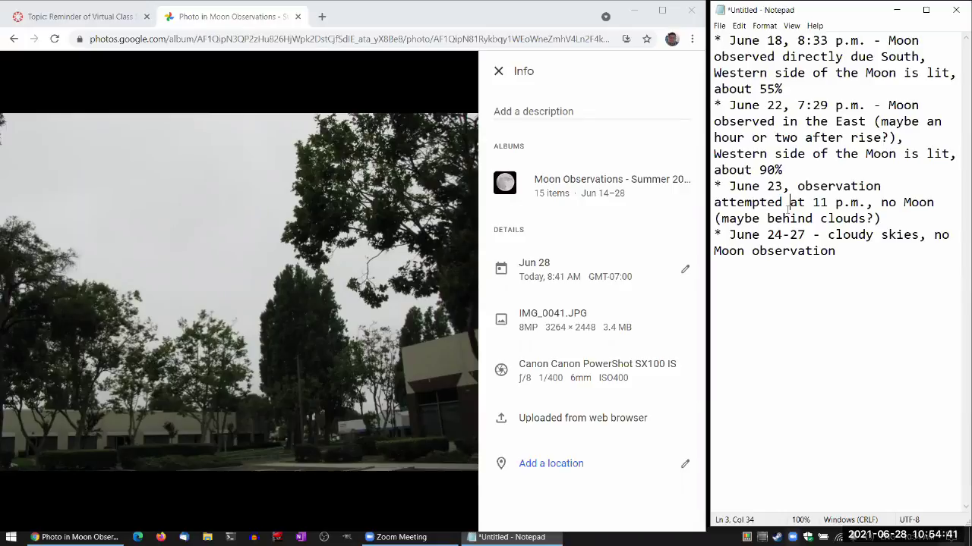
left_click_drag(766, 106, 818, 201)
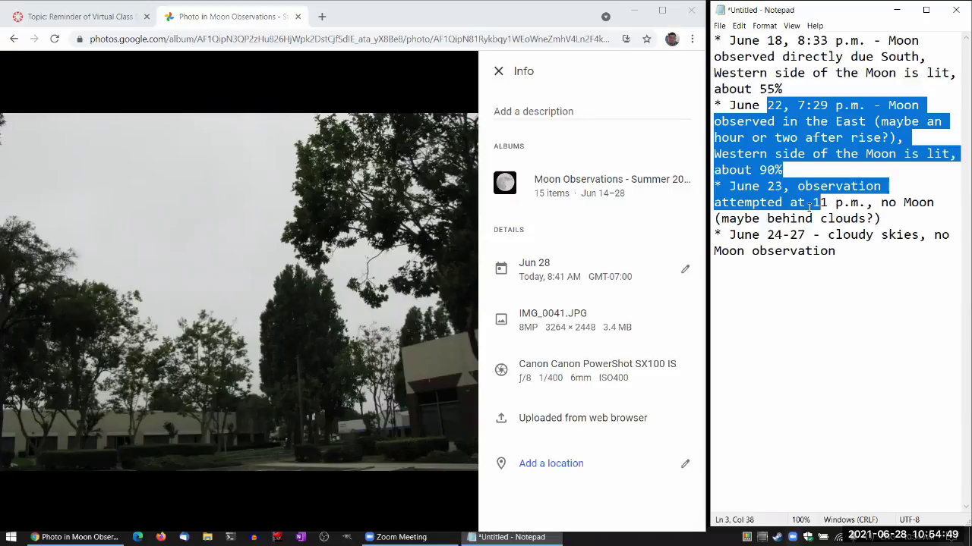
left_click(806, 202)
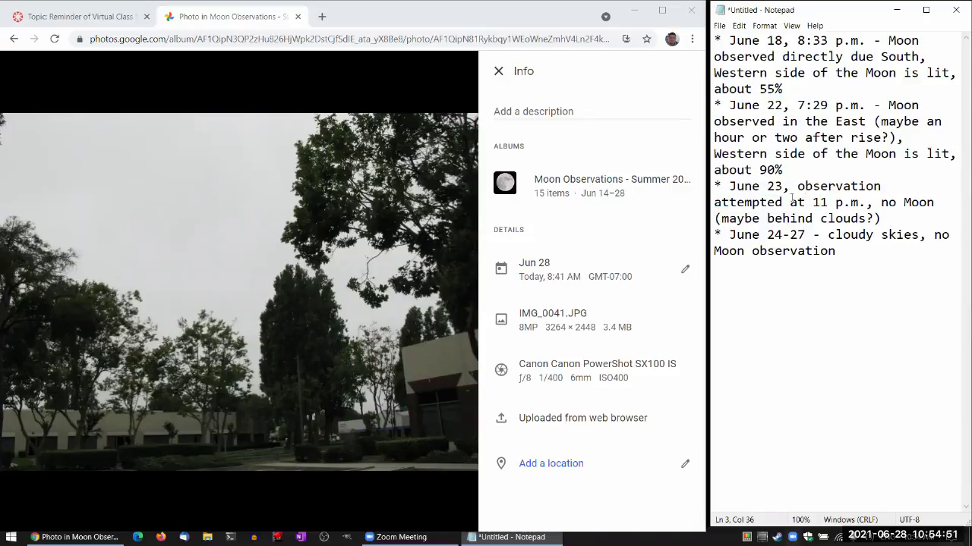
left_click(773, 202)
Examine the June 2021 moonrise and moonset table for Alameda on timeanddate.com in a new tab, and close it.
left_click(321, 15)
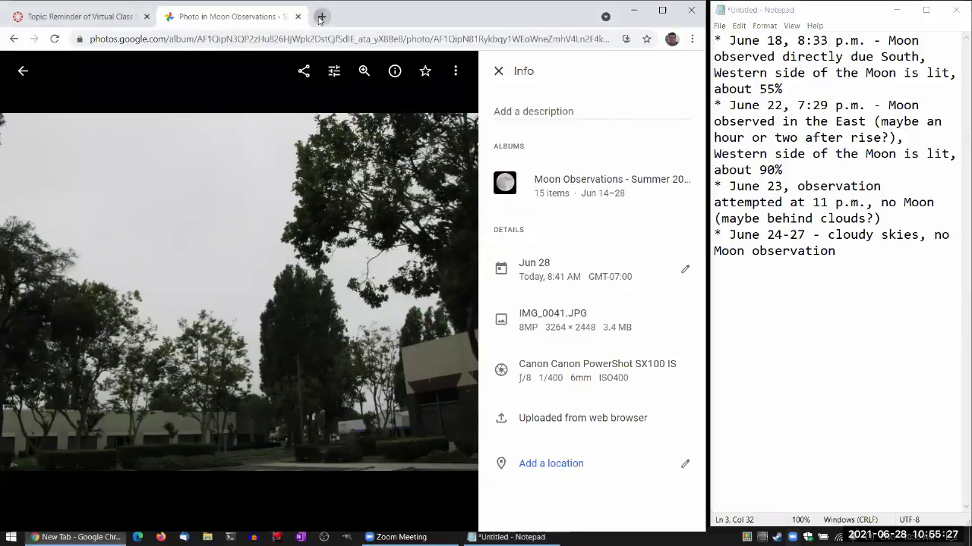
type("tm")
key("BackSpace")
type("i")
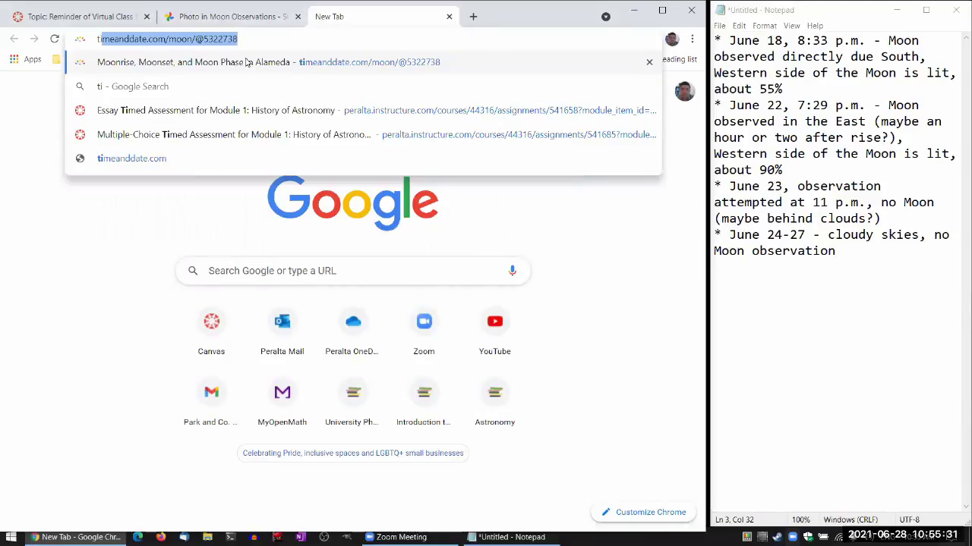
key("Return")
scroll(447, 320, "down", 5)
scroll(349, 304, "down", 3)
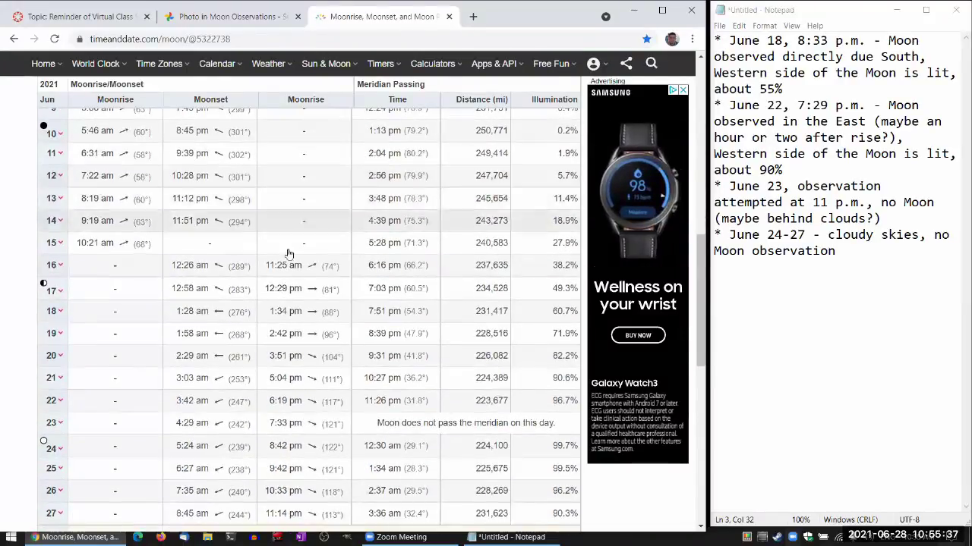
scroll(433, 313, "down", 3)
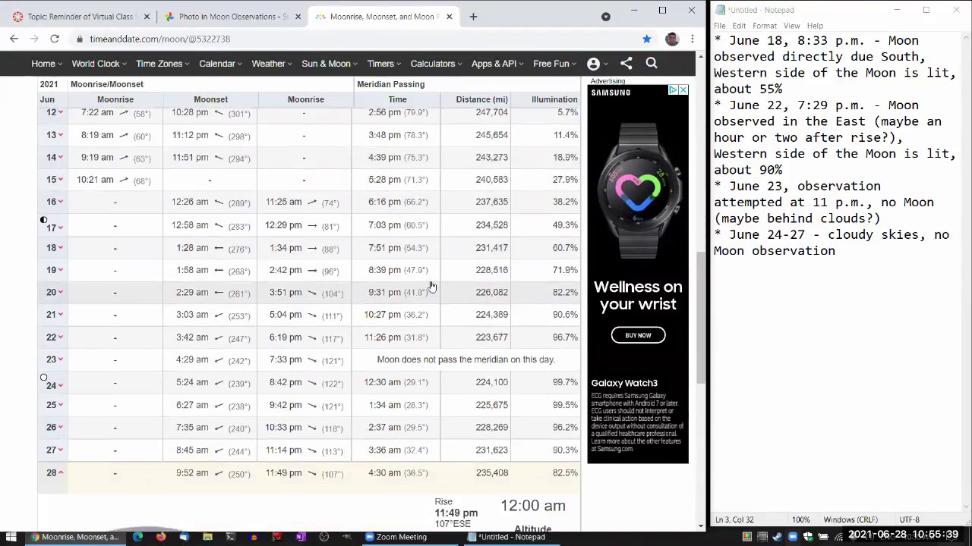
scroll(394, 265, "down", 2)
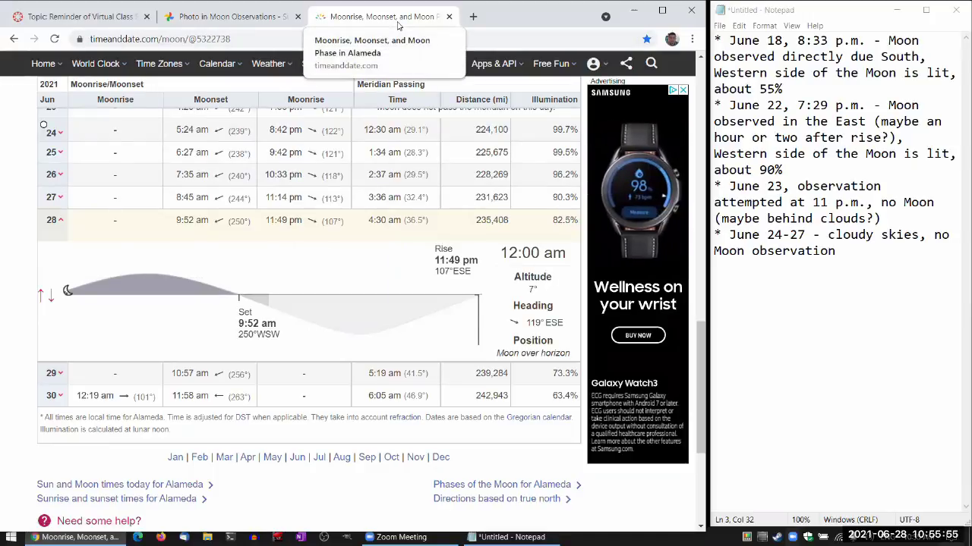
key("ctrl+w")
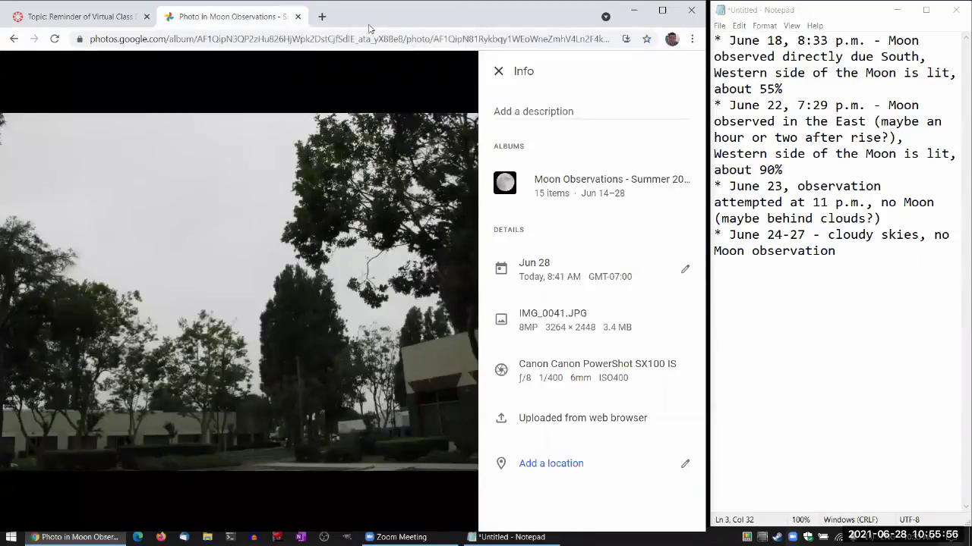
Reopen the timeanddate.com Moon page for Alameda, check the mid to late June rows against the notes, and close it.
left_click(322, 16)
type("tim")
key("Return")
mouse_move(326, 133)
scroll(449, 320, "down", 8)
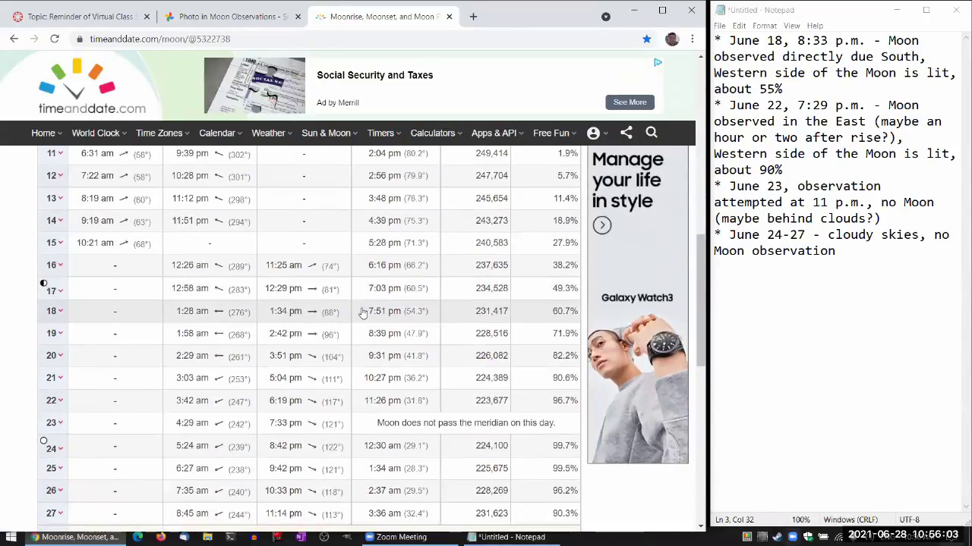
scroll(365, 315, "down", 3)
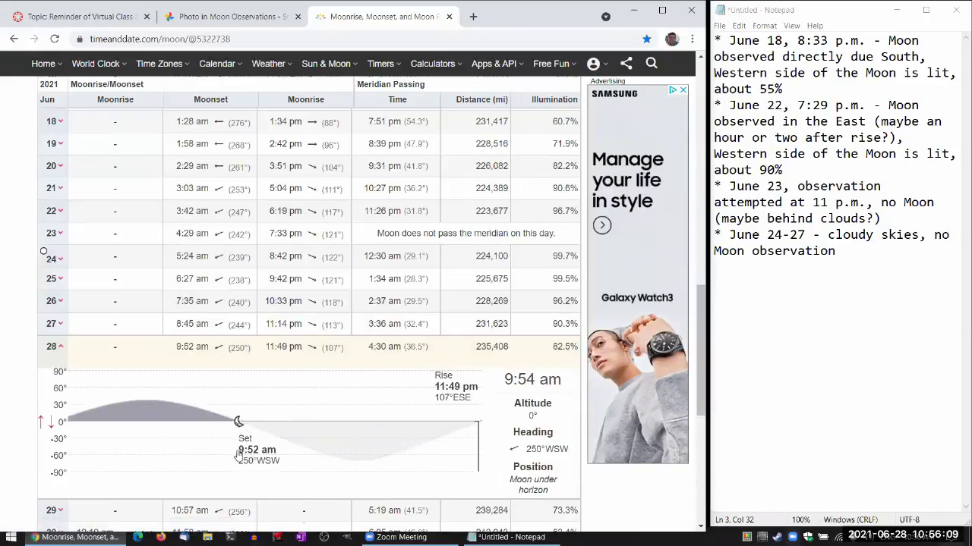
left_click_drag(834, 254, 715, 40)
left_click(738, 158)
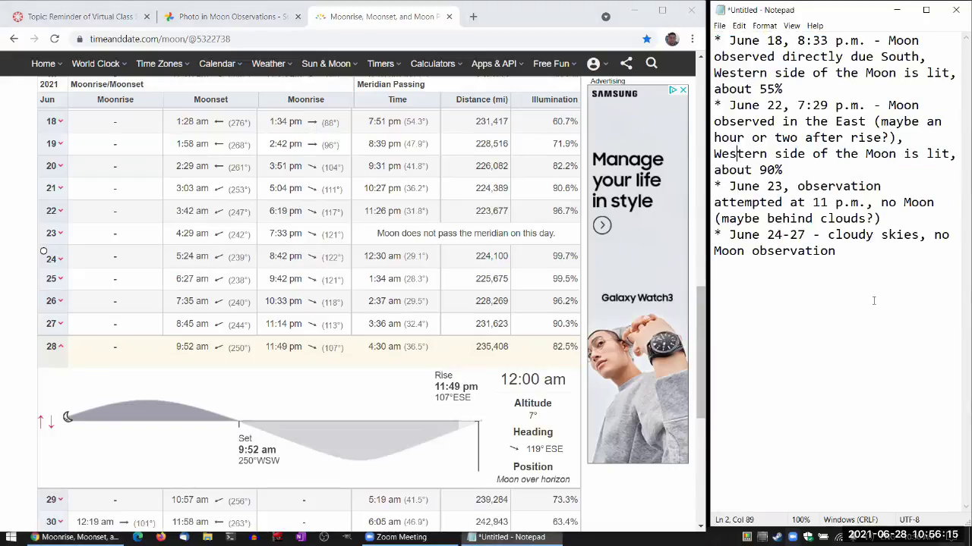
middle_click(414, 19)
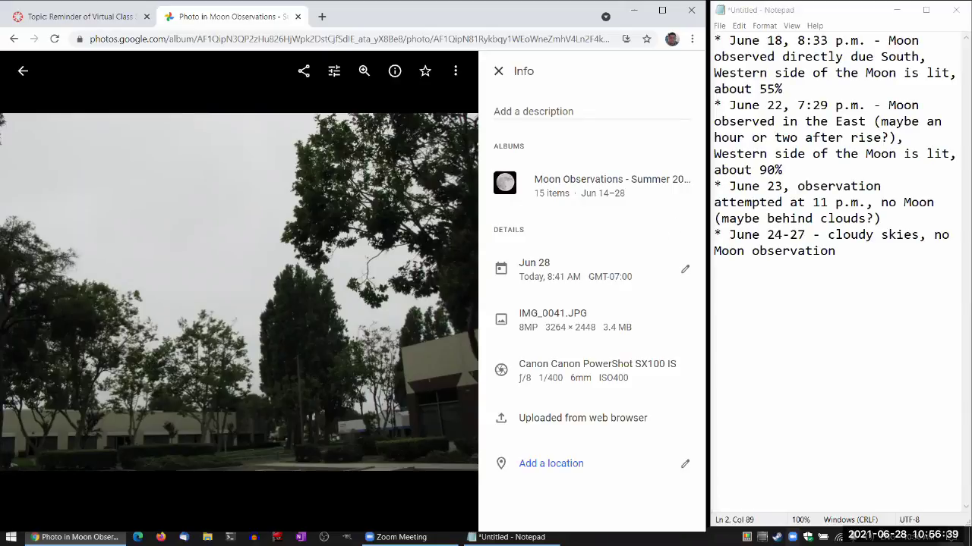
Launch the Stellarium planetarium program.
left_click(11, 536)
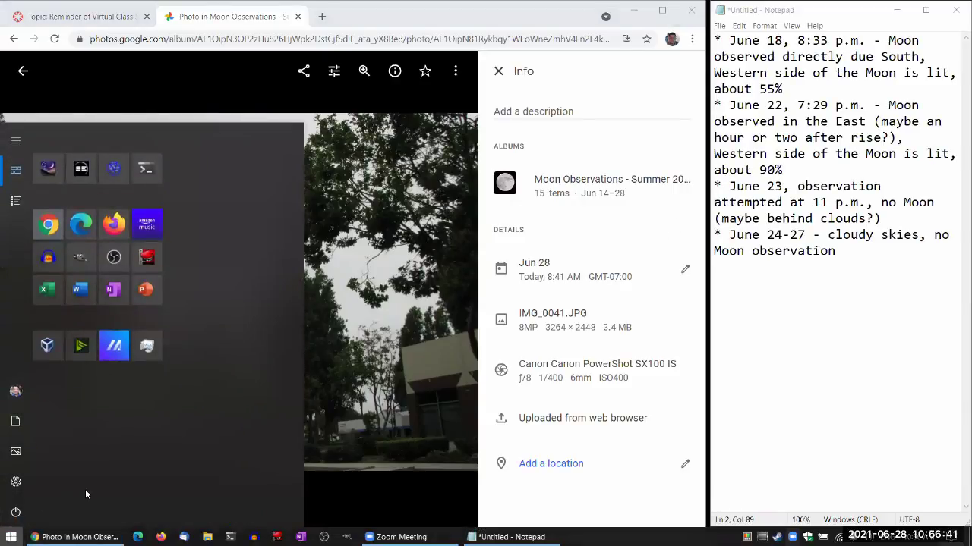
left_click(48, 170)
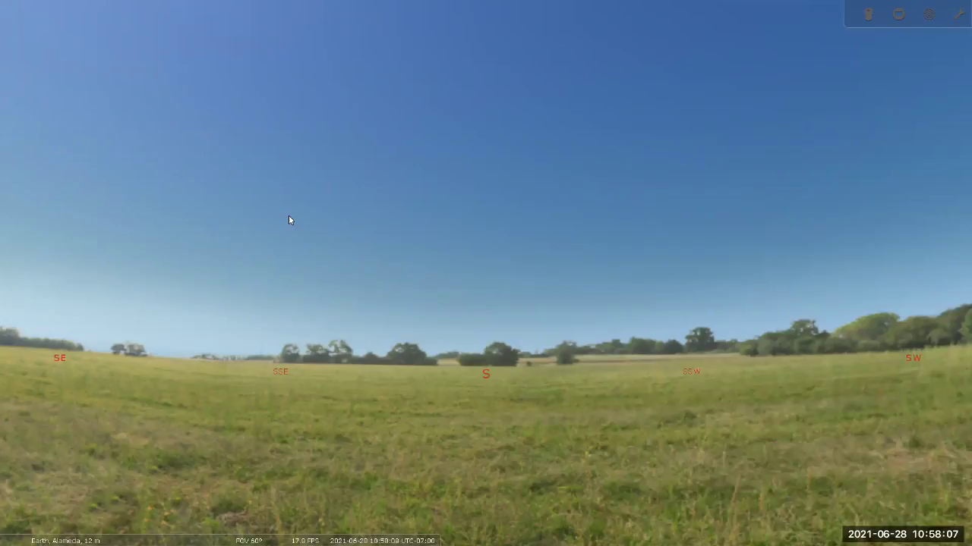
Face the western horizon, set the simulated hour to 8 a.m. on June 28, 2021, and bring the Moon into view.
left_click_drag(281, 202, 334, 218)
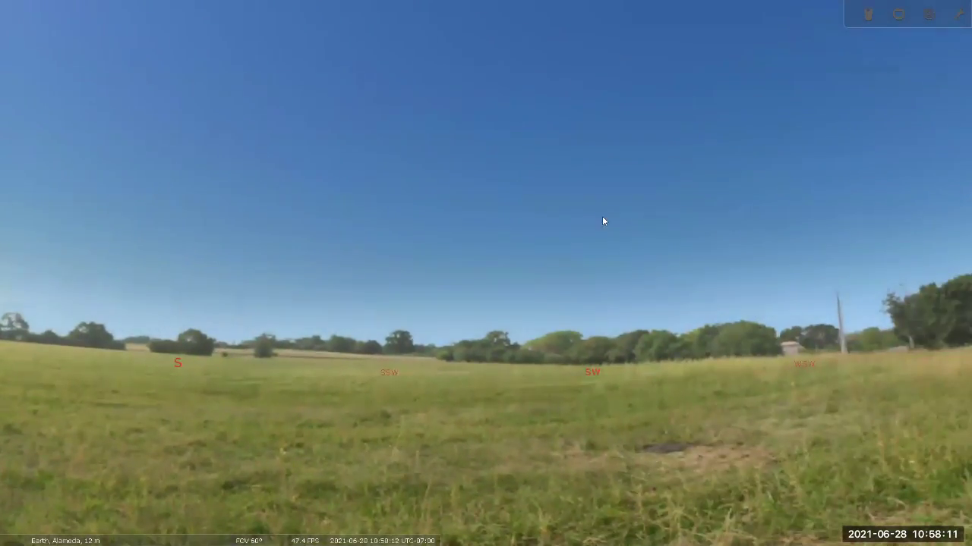
left_click_drag(585, 221, 408, 235)
left_click_drag(571, 219, 334, 205)
left_click_drag(514, 183, 385, 172)
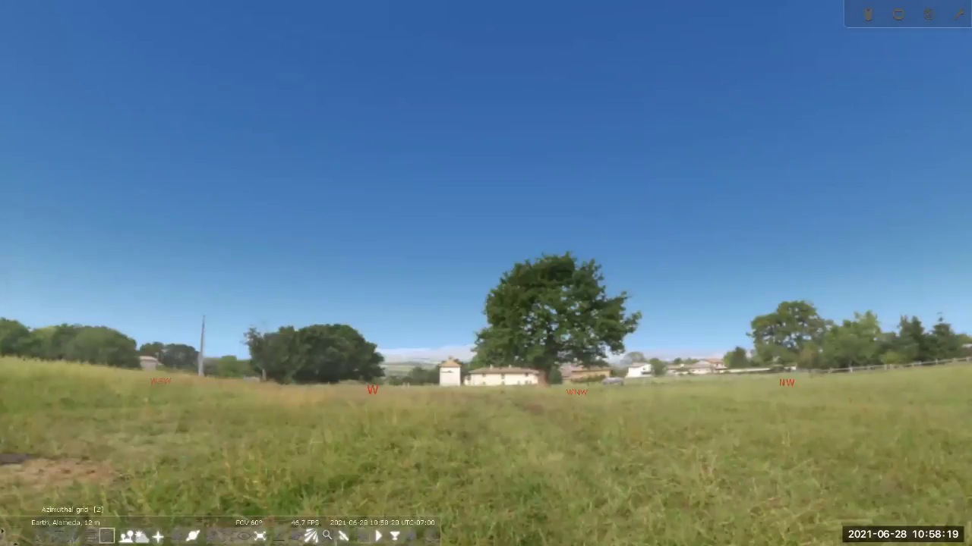
key("F5")
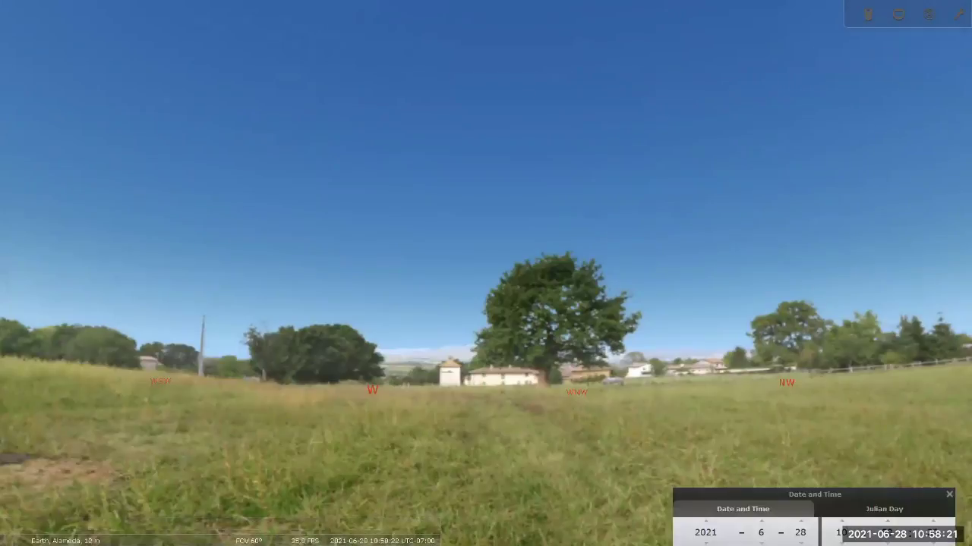
key("ctrl+minus")
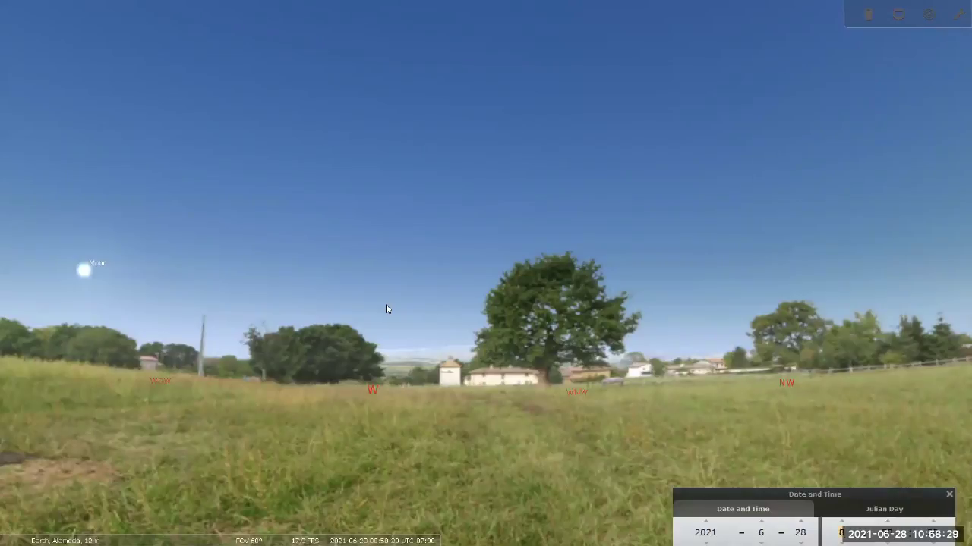
left_click_drag(334, 334, 644, 300)
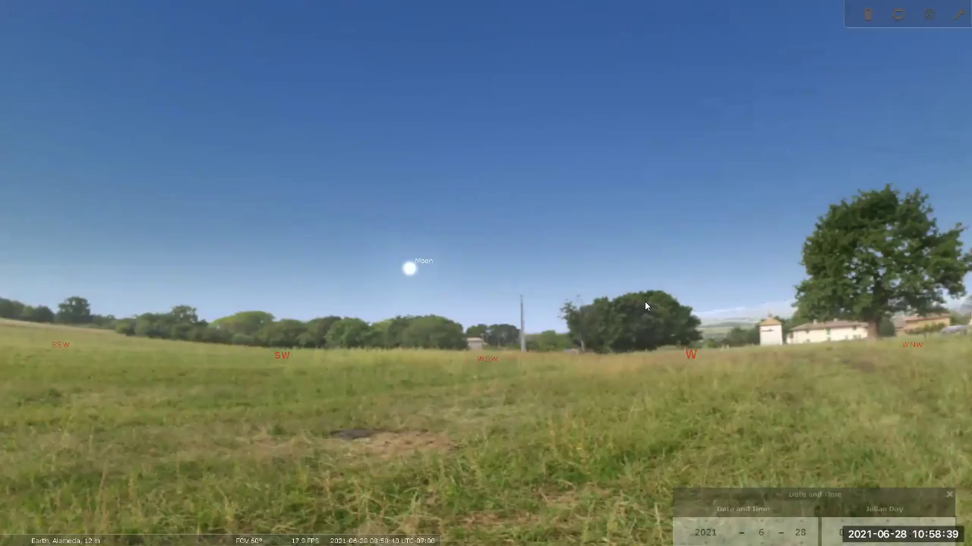
Switch to the Notepad notes, check the June 22 and June 23 entries, and put the notes away again.
key("super")
left_click(494, 537)
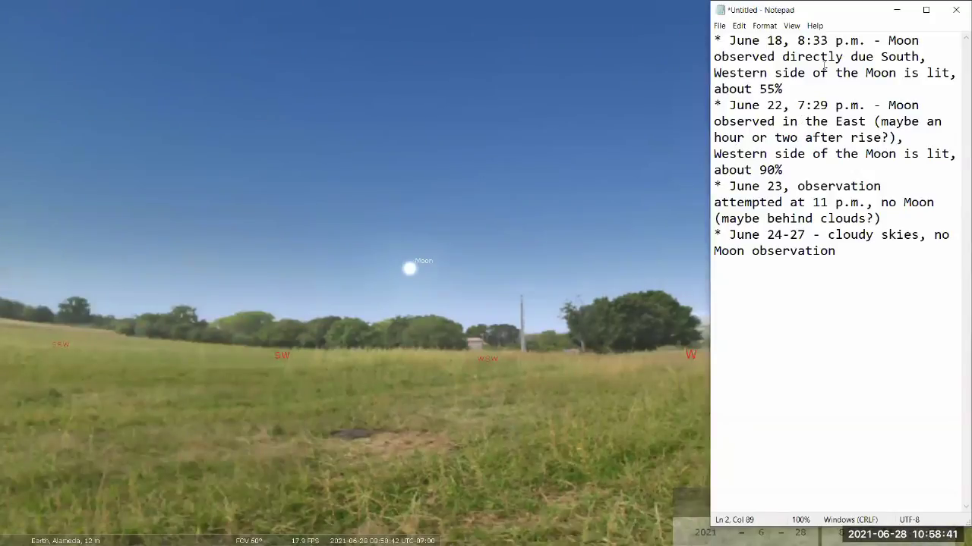
left_click_drag(757, 105, 782, 216)
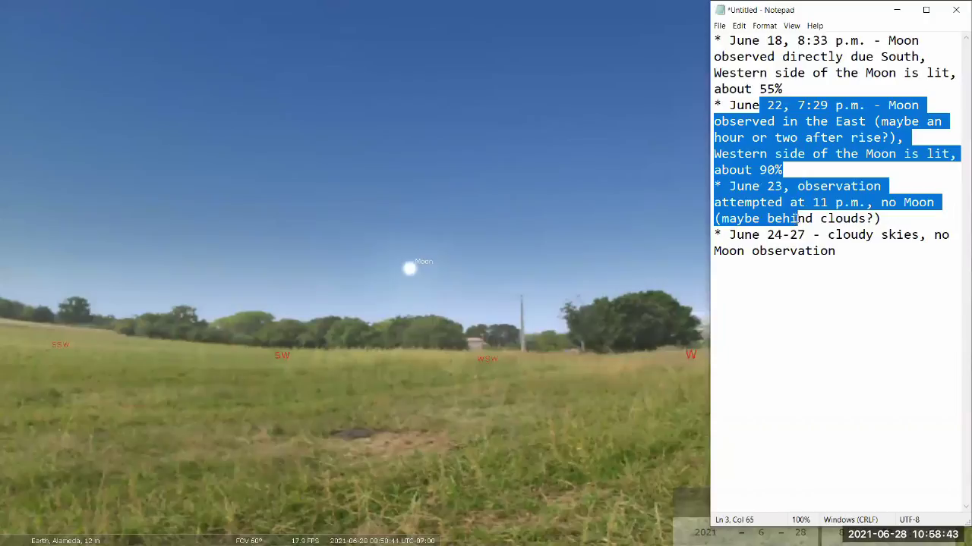
left_click(782, 214)
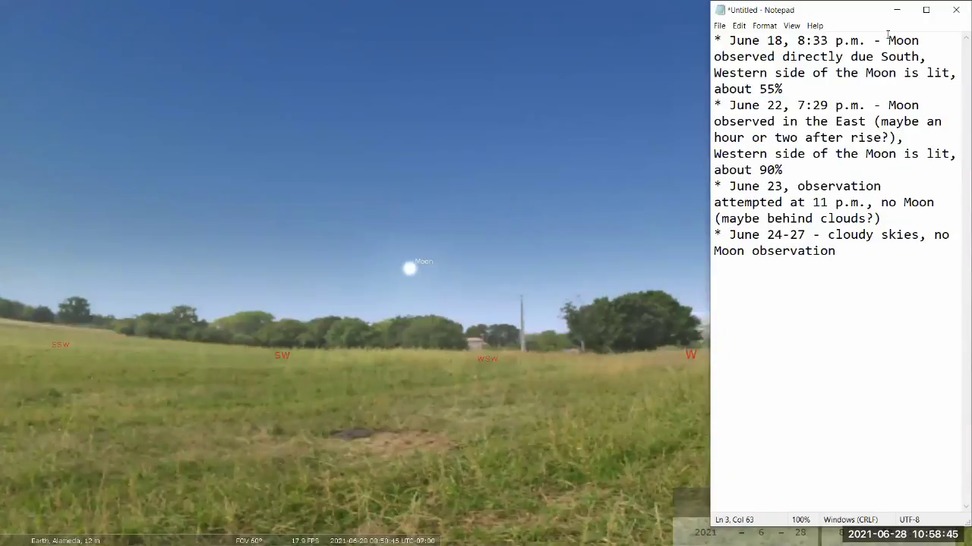
left_click(896, 9)
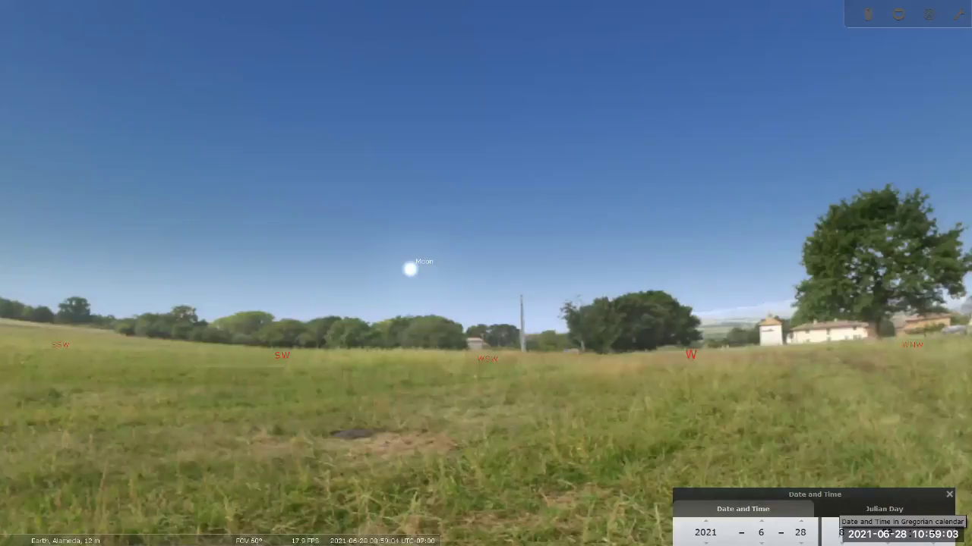
Zoom in on the Moon above the southwestern horizon to a field of view of about 16° and hide the planet labels.
left_click_drag(581, 317, 732, 254)
left_click_drag(304, 246, 513, 269)
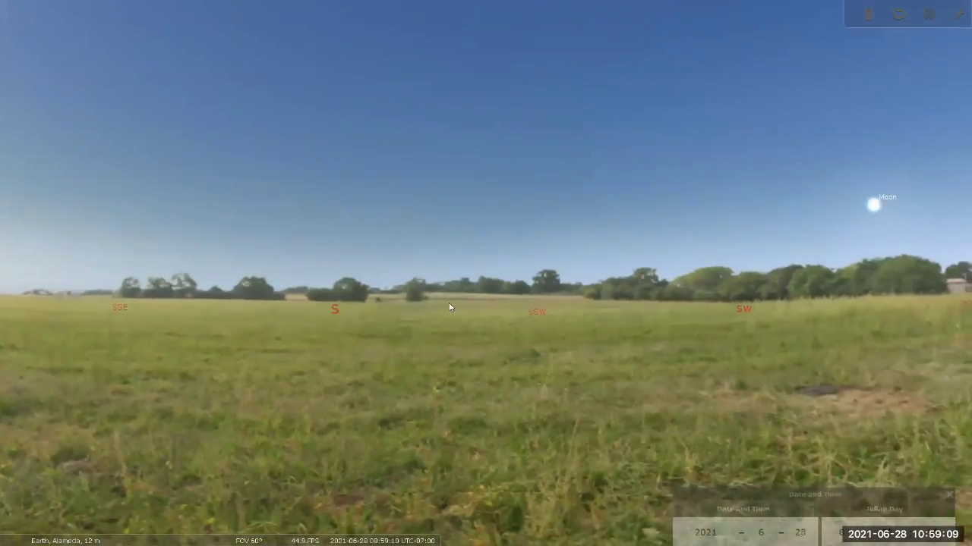
key("Right")
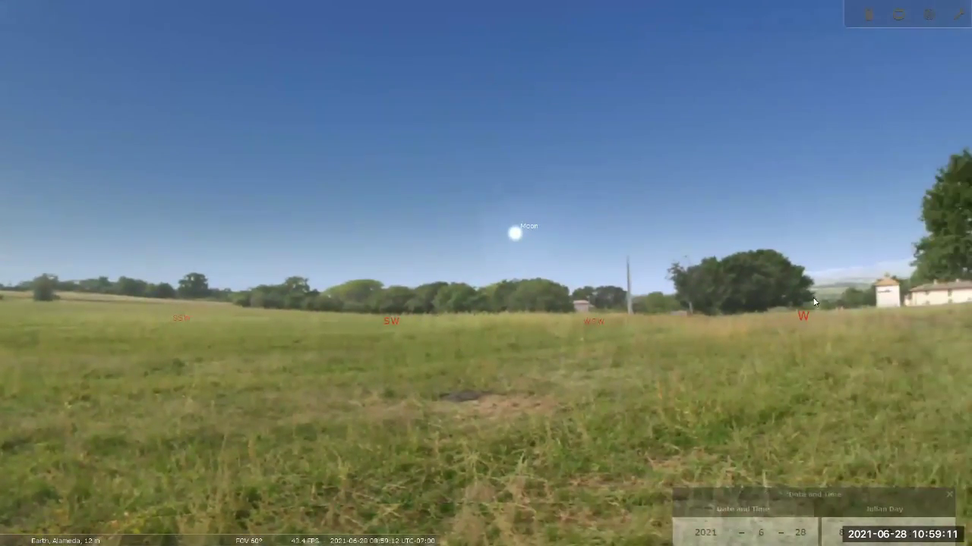
key("Right")
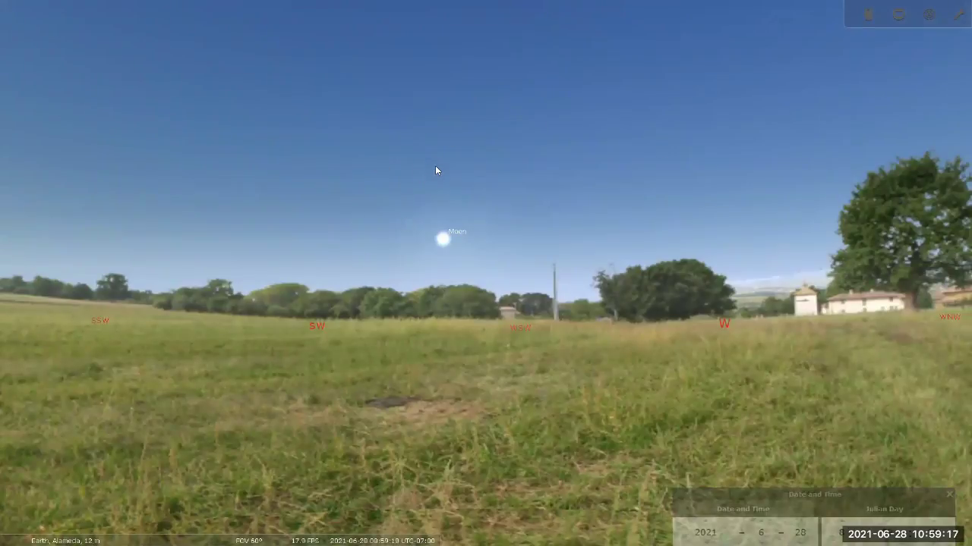
scroll(436, 169, "up", 2)
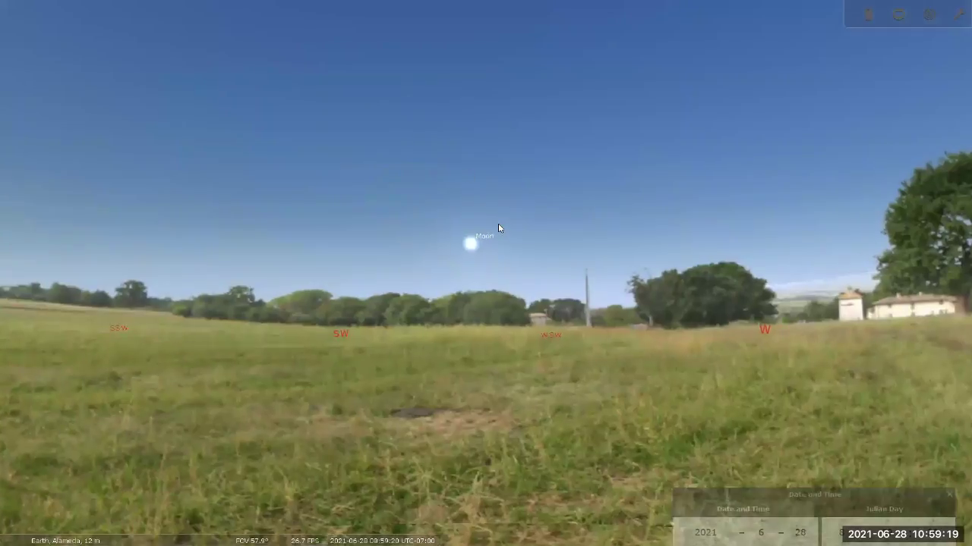
scroll(507, 210, "up", 1)
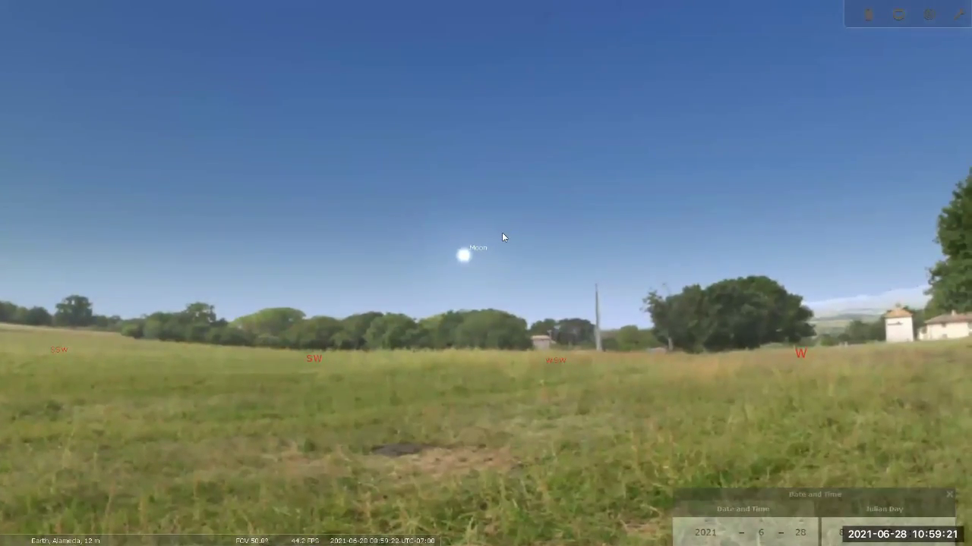
scroll(502, 237, "up", 3)
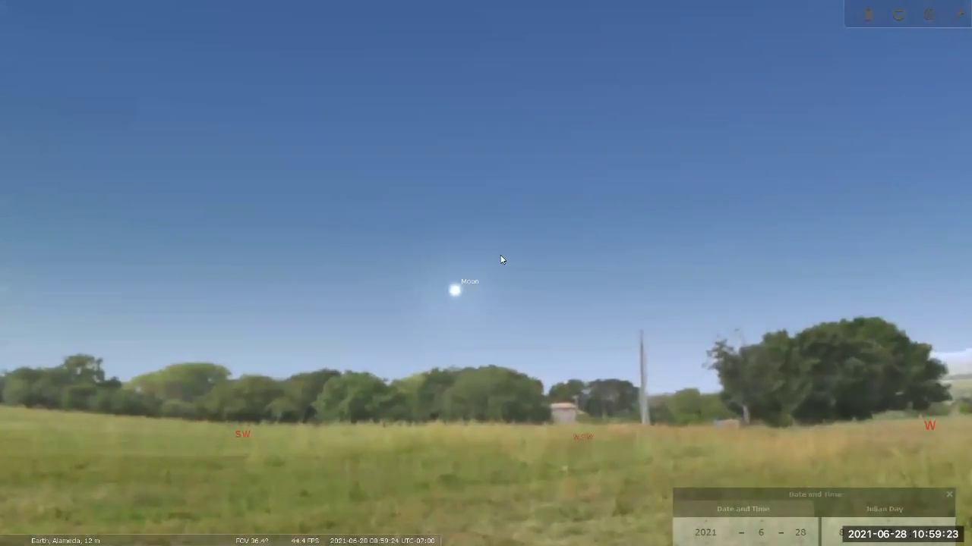
left_click_drag(501, 260, 504, 190)
scroll(503, 192, "up", 2)
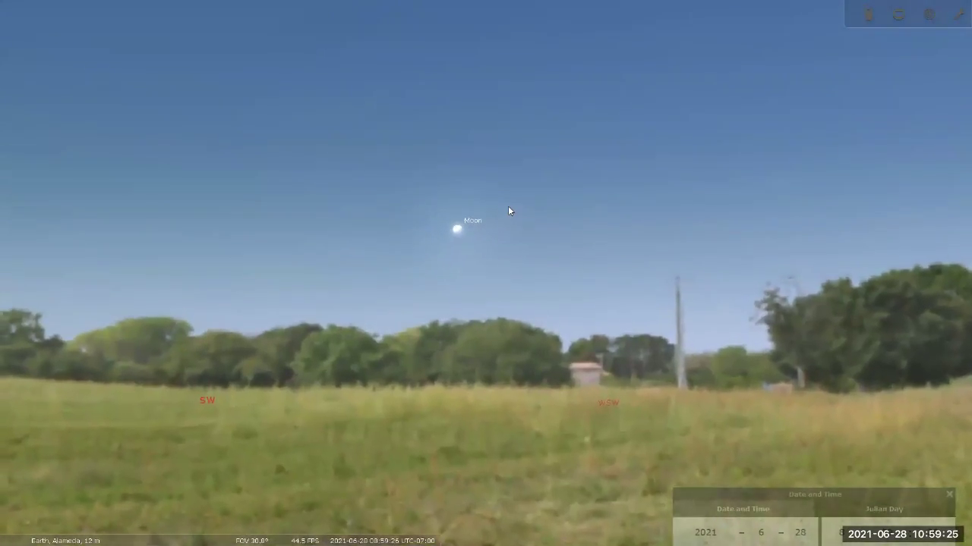
scroll(508, 205, "up", 3)
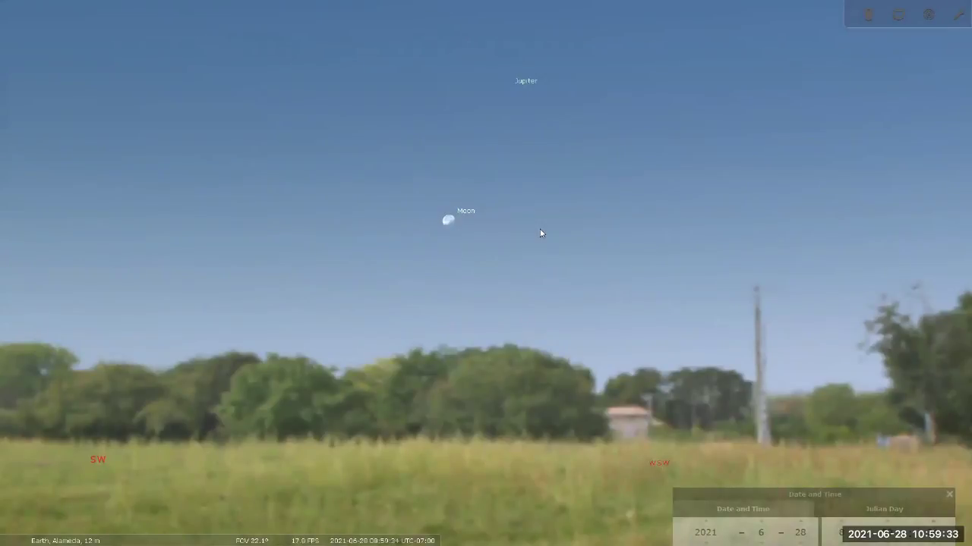
scroll(524, 230, "up", 2)
left_click_drag(532, 226, 565, 247)
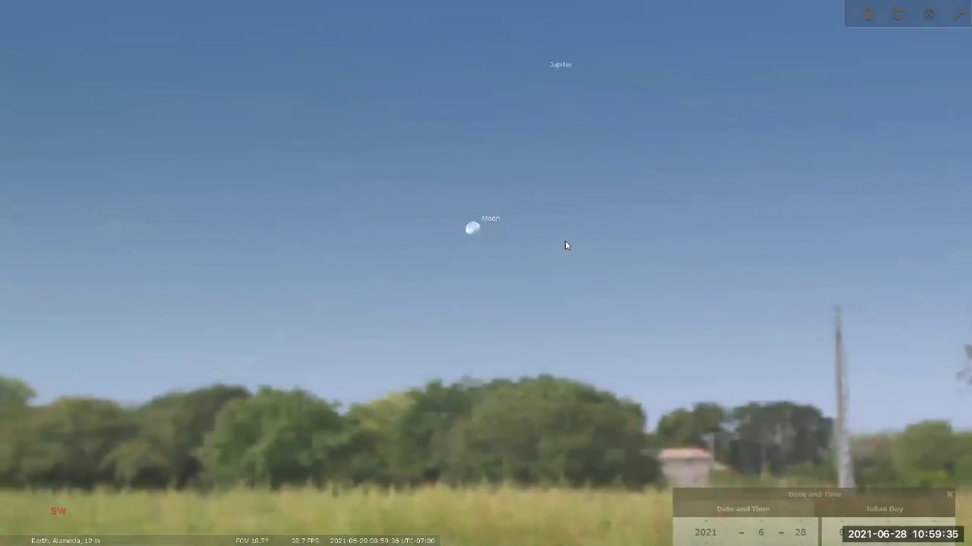
scroll(565, 245, "up", 2)
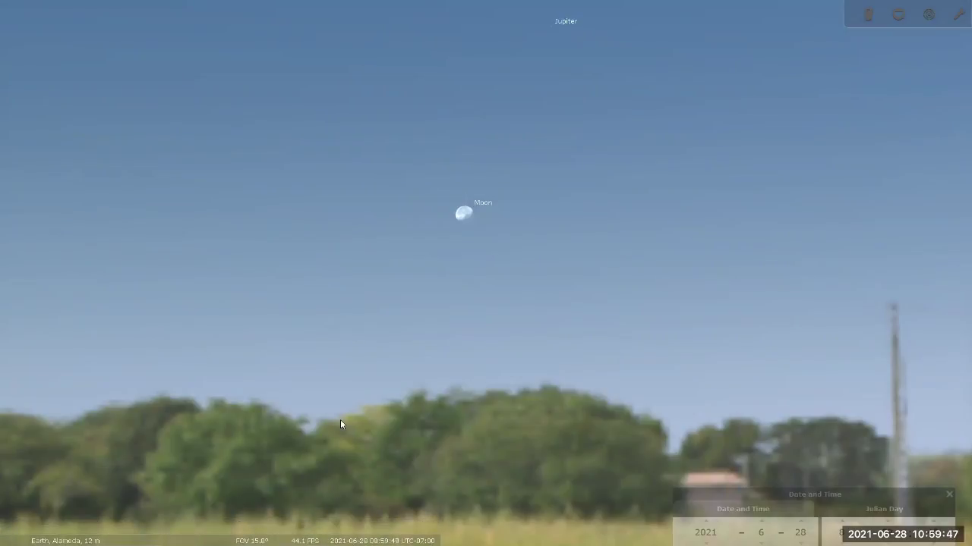
key("alt+p")
left_click_drag(648, 291, 616, 277)
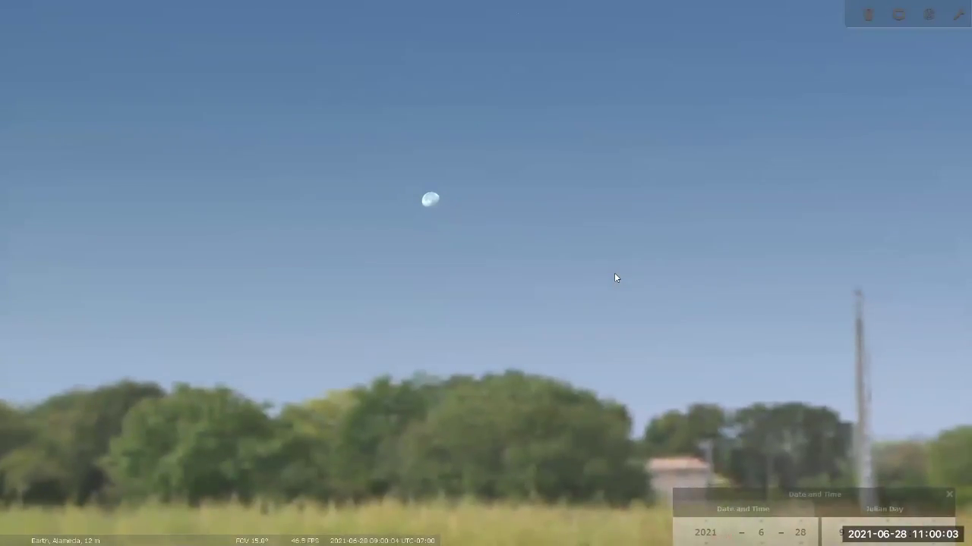
Shorten the Notepad window and add a separate entry, "* June 27, 9:00 a.m. - Moon observed in the West (a little before setting)".
key("super")
key("alt+Tab")
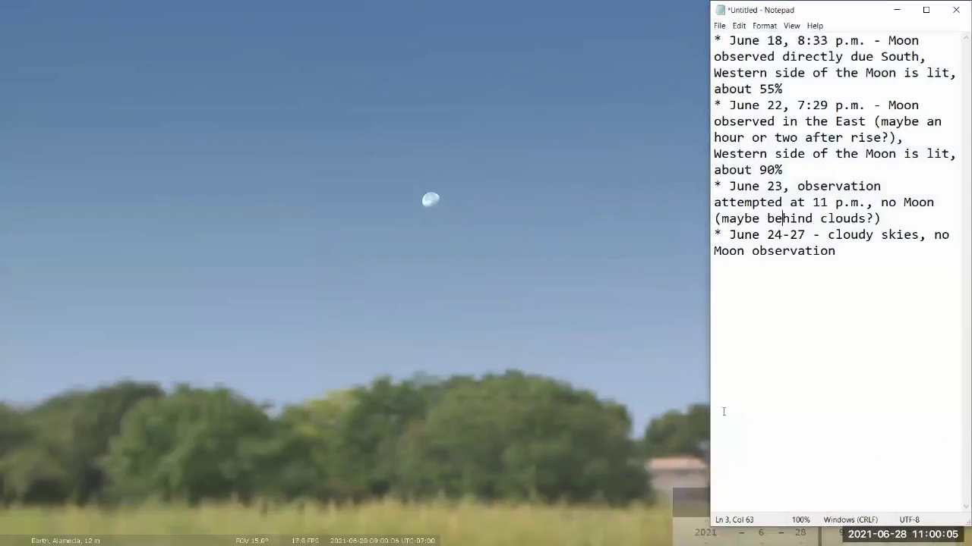
left_click_drag(860, 524, 857, 465)
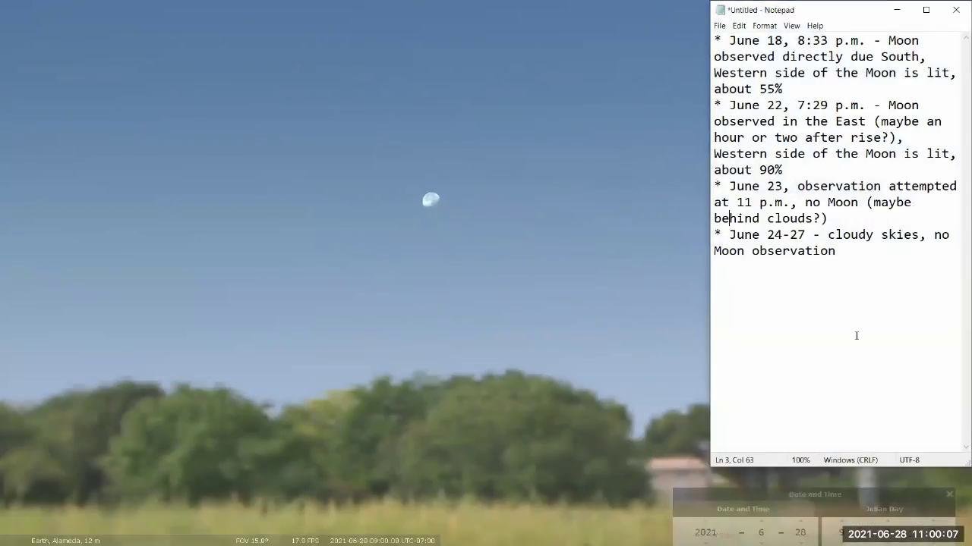
left_click(856, 249)
key("Return")
key("Return")
type("* June 27, 9:")
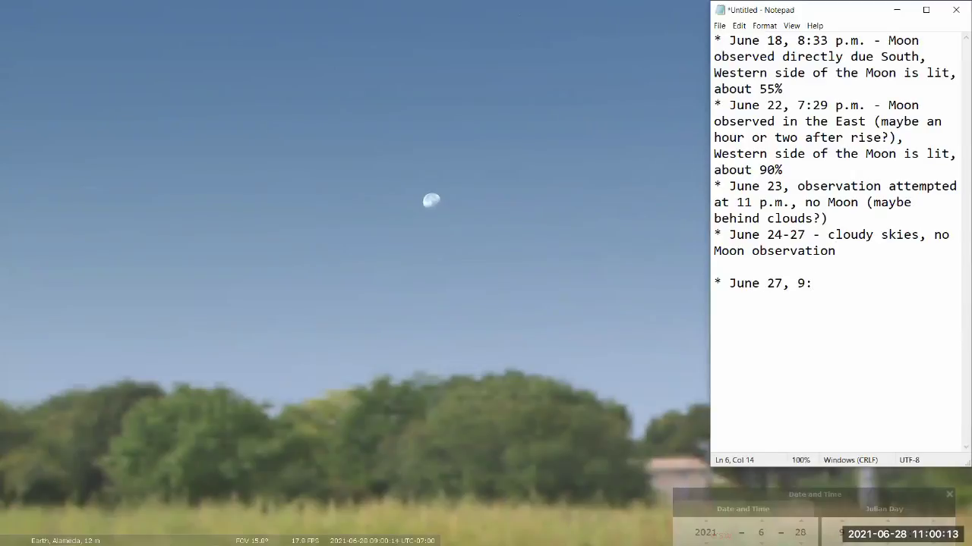
type("00 a.m. - Moon obs")
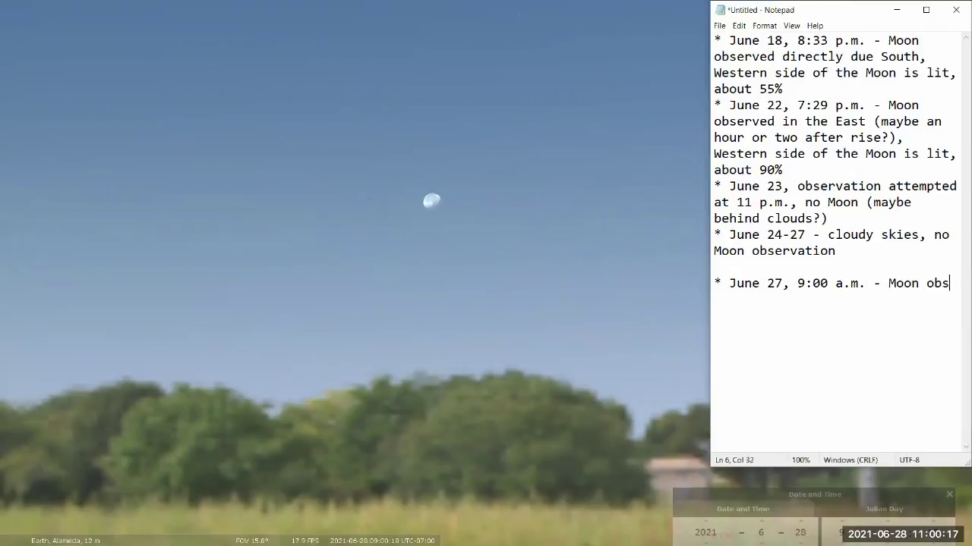
type("erved in the West")
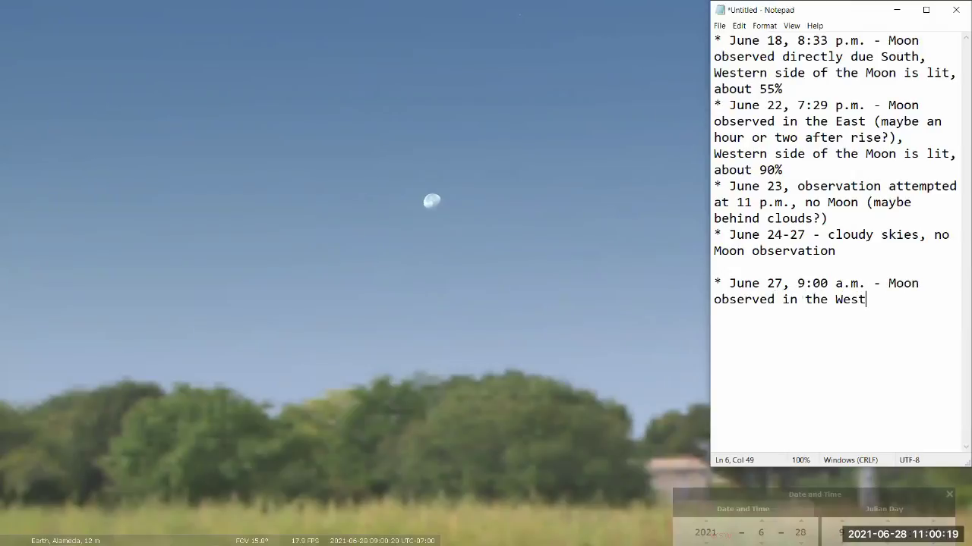
type(" (a little before setting),")
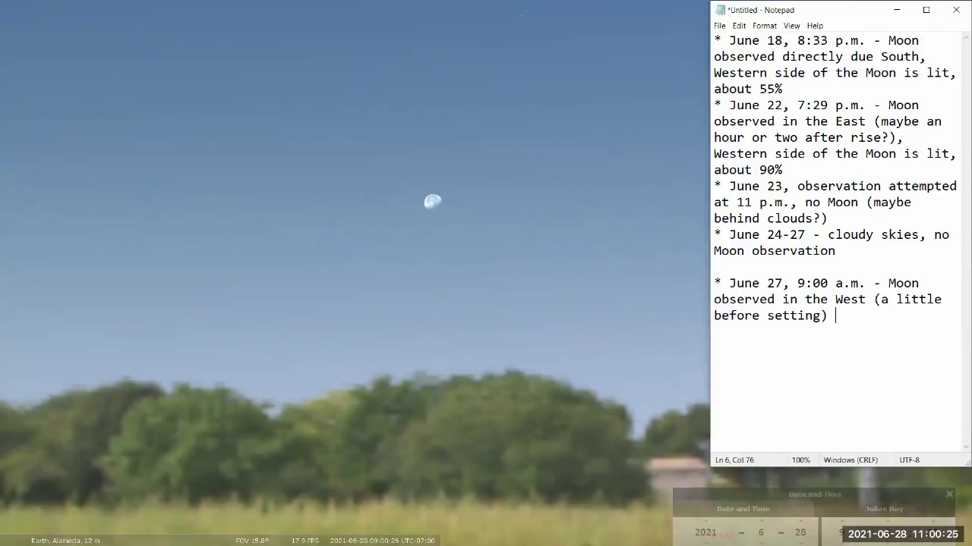
Complete the new entry with ", Eastern side of the Moon is lit, about 70%".
key("BackSpace")
type(",")
type("Eastern side of the Moon is ")
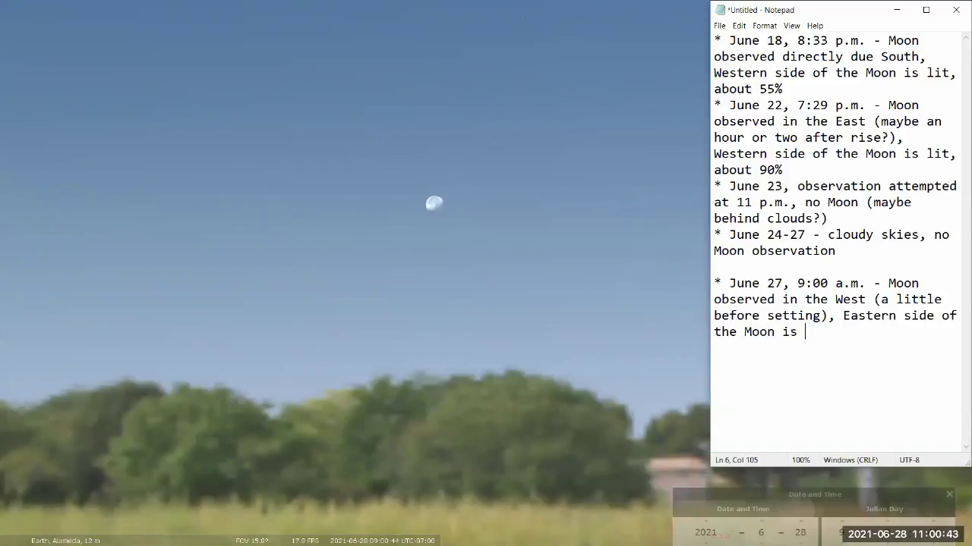
type("lit, about 70%")
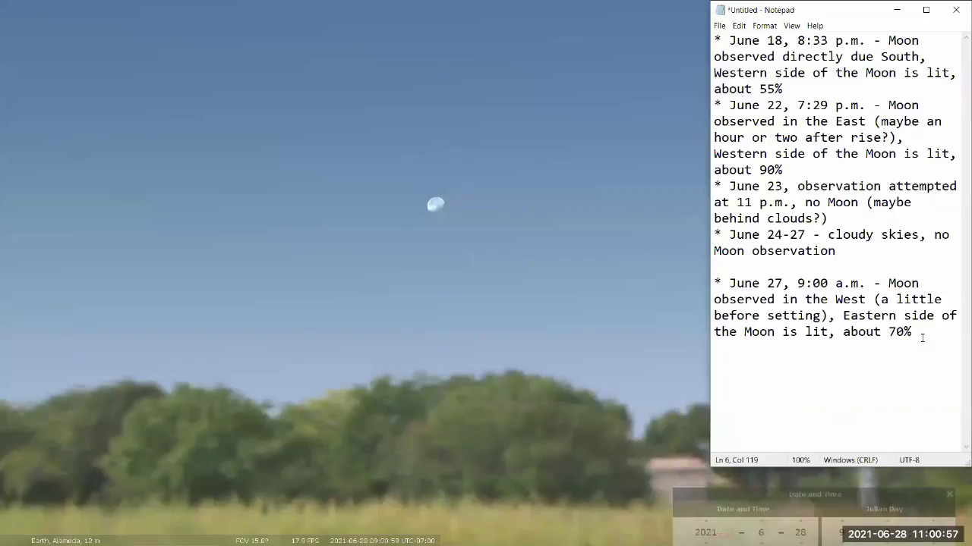
Correct the new entry's date to June 28, and review the entries from June 22 to 27.
left_click(775, 283)
type("8")
key("Delete")
left_click(792, 283)
left_click_drag(782, 235, 715, 106)
left_click(793, 172)
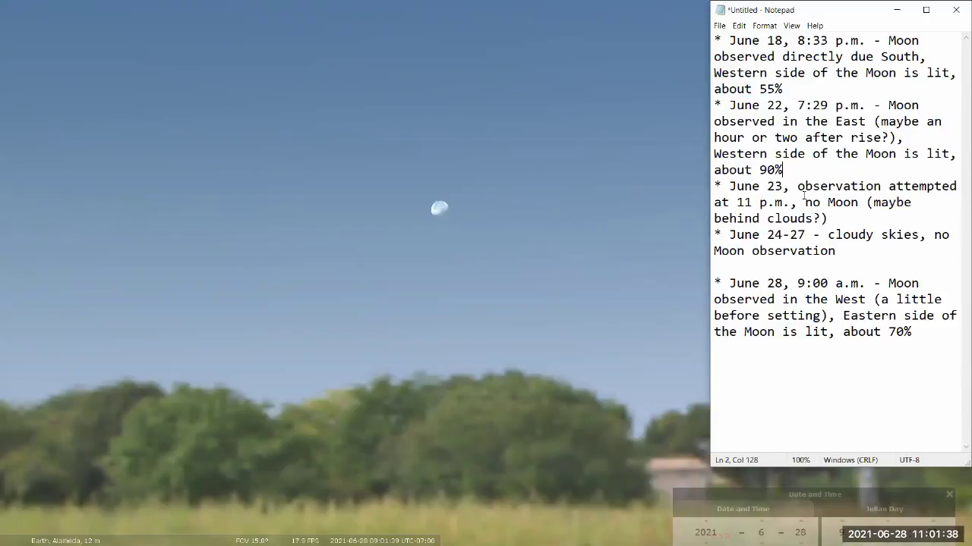
Switch to Stellarium and set the simulated date to June 25, 2021, with the hour at 0.
left_click(850, 500)
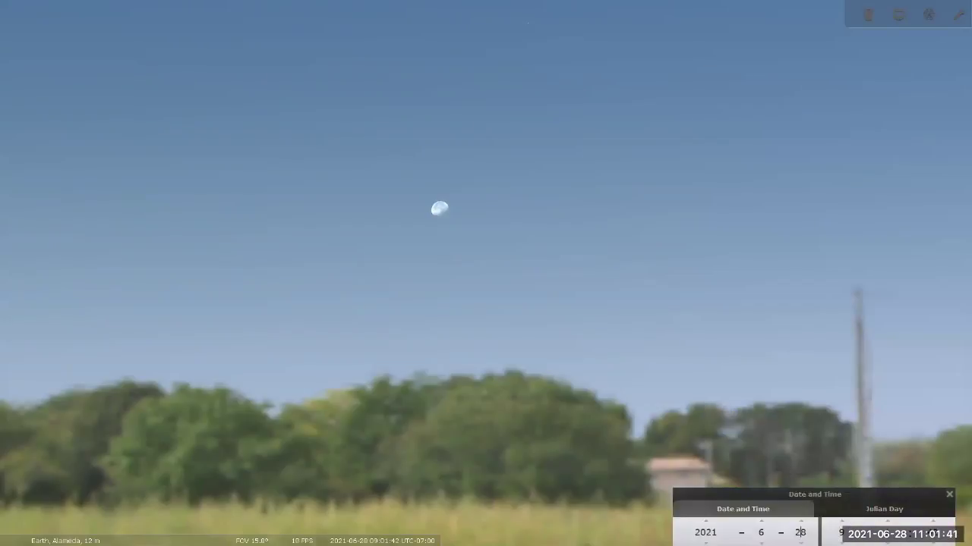
key("Down")
key("Down")
scroll(841, 533, "down", 4)
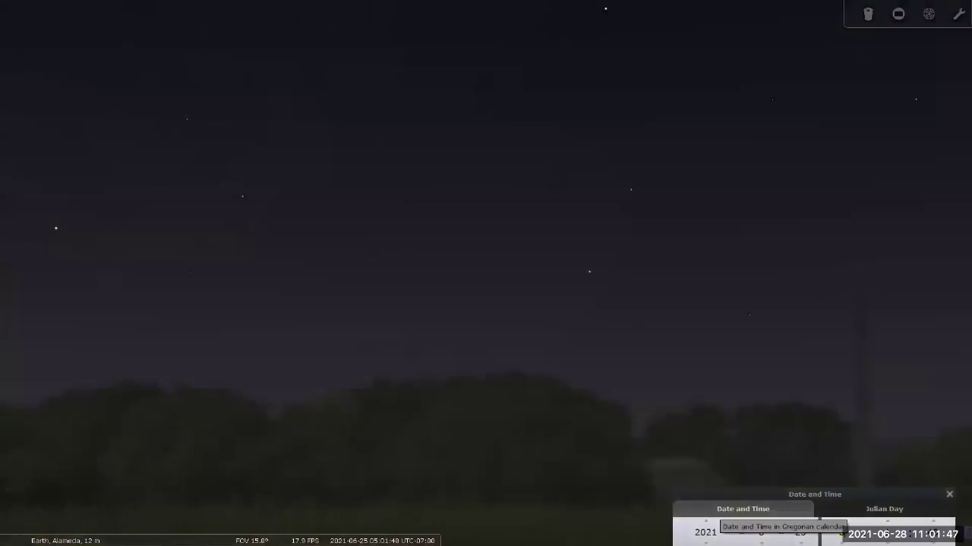
scroll(841, 533, "down", 2)
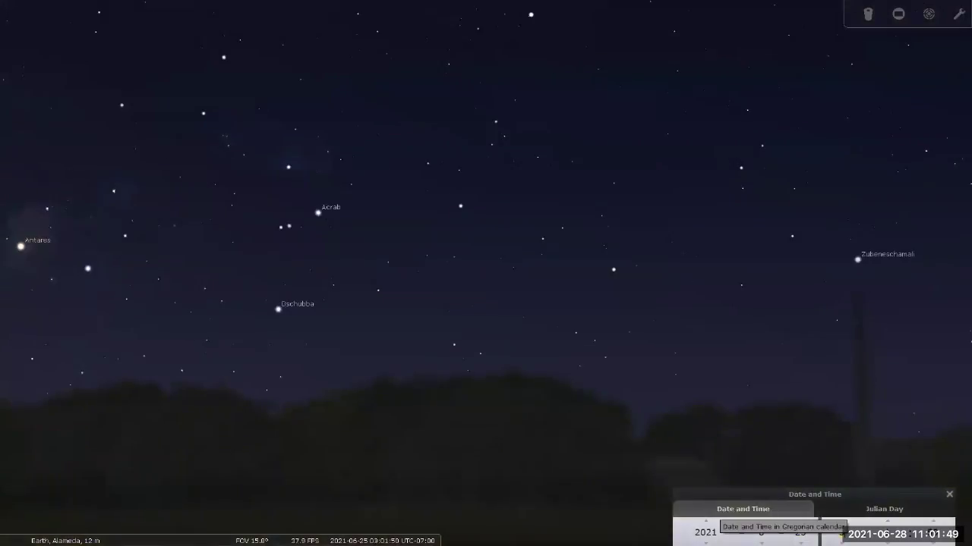
scroll(841, 532, "down", 2)
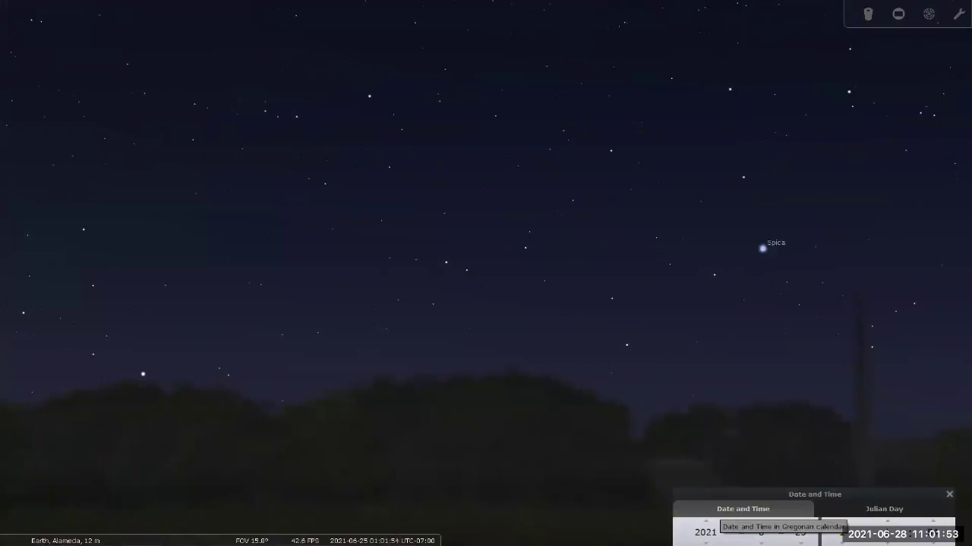
key("Down")
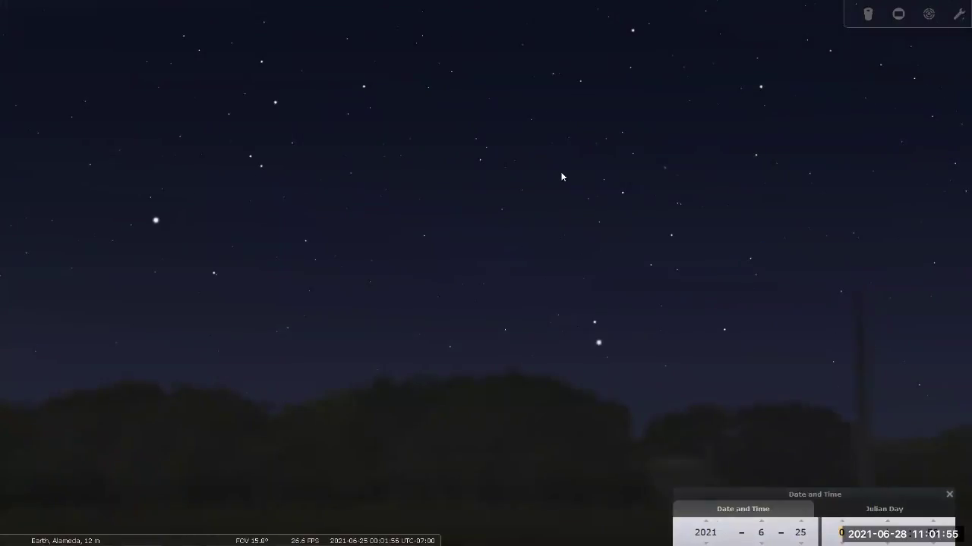
Zoom out to a 60° field of view and turn toward the south-southeast to bring the Moon into view.
scroll(552, 159, "down", 5)
left_click_drag(553, 159, 752, 418)
left_click_drag(434, 250, 700, 284)
left_click_drag(429, 222, 594, 123)
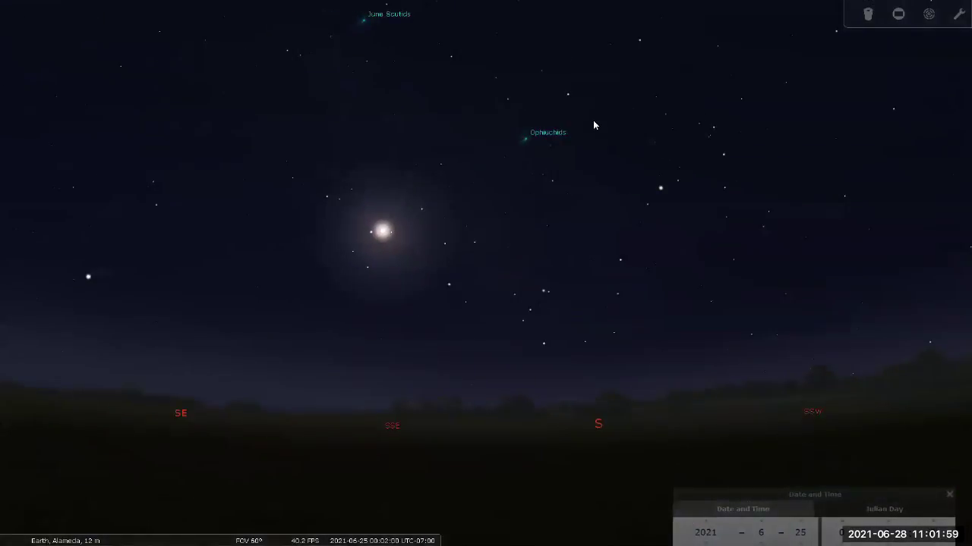
Center the Moon in the sky view and zoom in to a 15.8° field of view.
left_click_drag(613, 276, 753, 212)
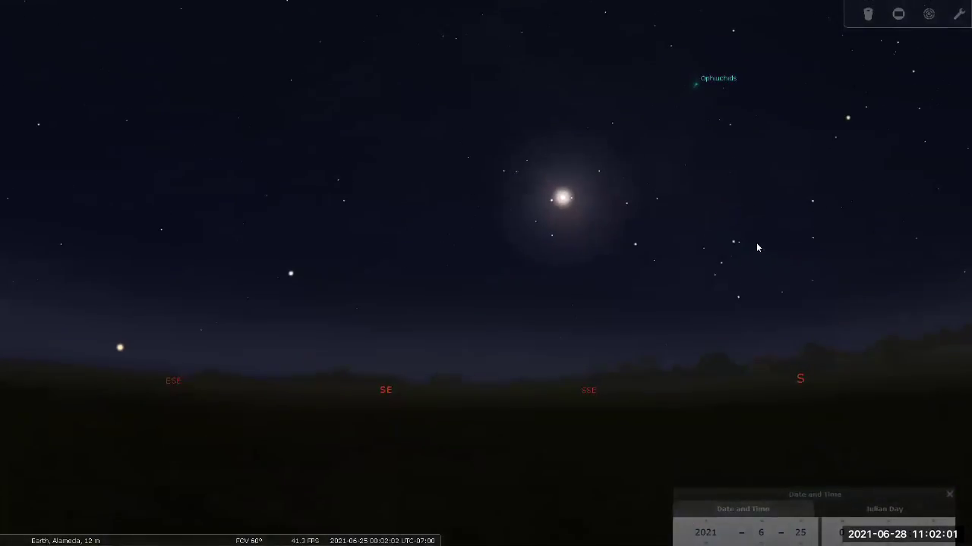
scroll(579, 158, "up", 4)
left_click_drag(577, 156, 466, 275)
scroll(550, 144, "up", 5)
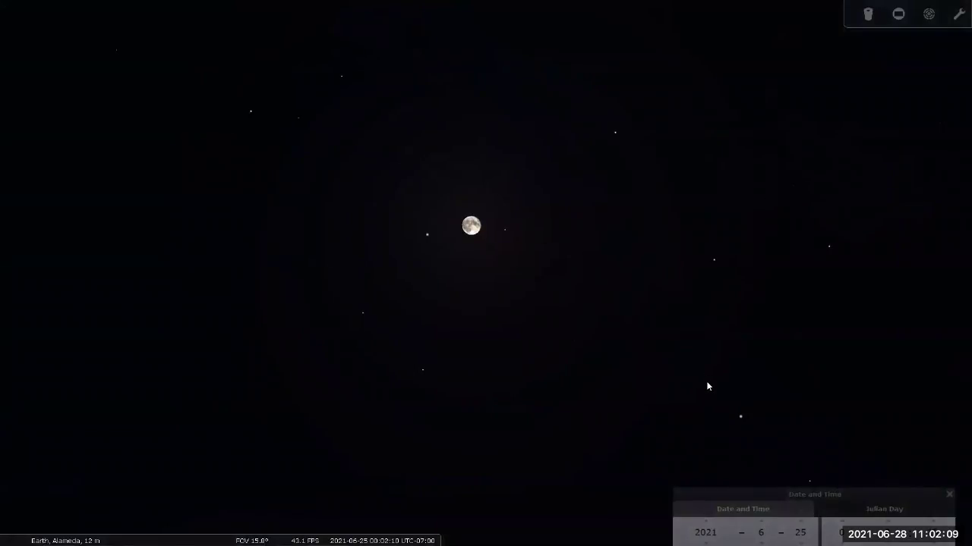
Capture a rectangular screen snip of the zoomed-in Moon view for June 25.
key("super")
left_click(962, 537)
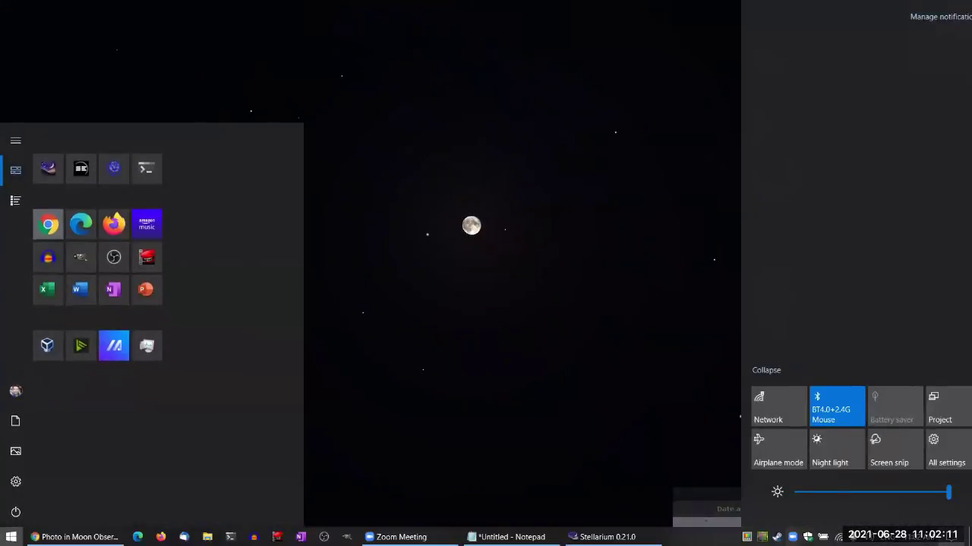
left_click(878, 456)
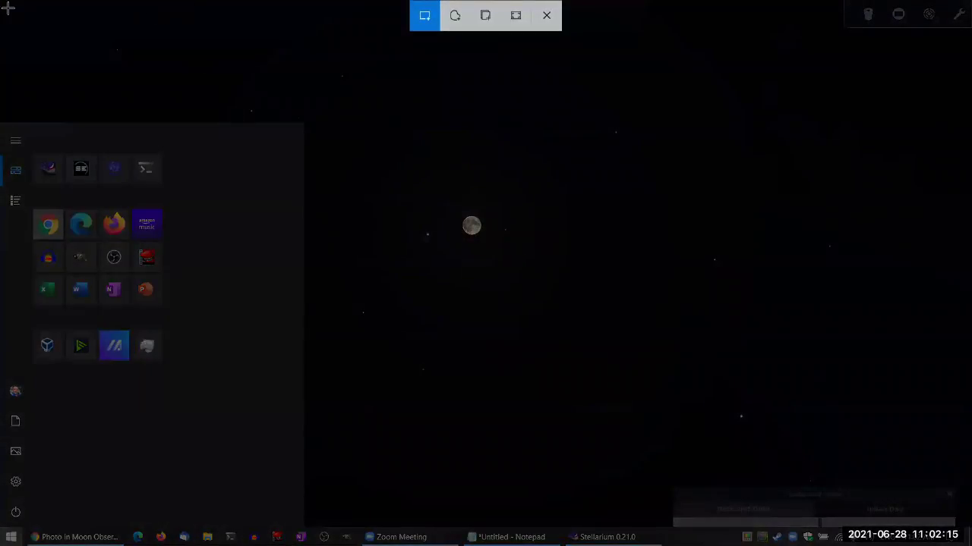
left_click_drag(7, 6, 820, 451)
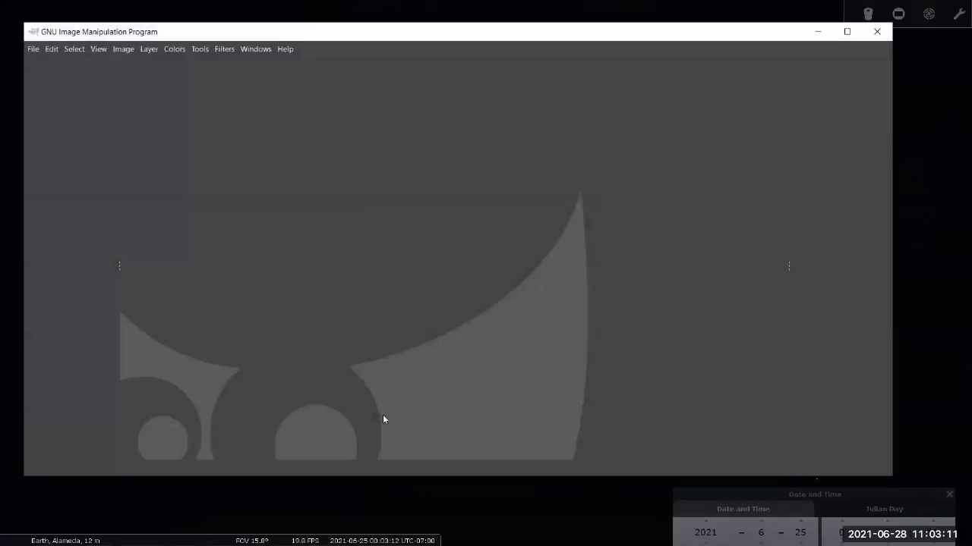
In GIMP, create a new image from the copied Stellarium screenshot, maximize the window, and inspect the Moon up close.
key("ctrl+shift+v")
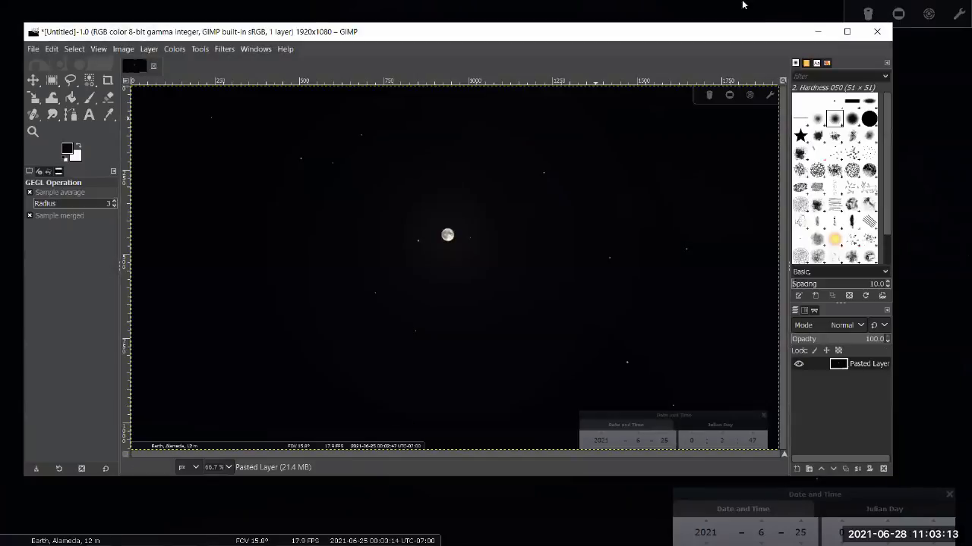
left_click(847, 31)
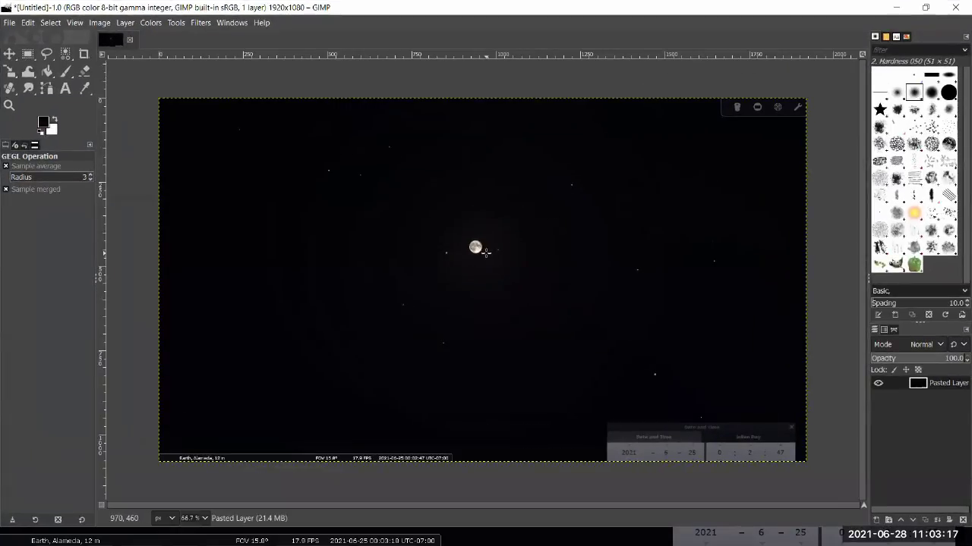
scroll(486, 252, "up", 4, "ctrl")
scroll(486, 253, "down", 2, "ctrl")
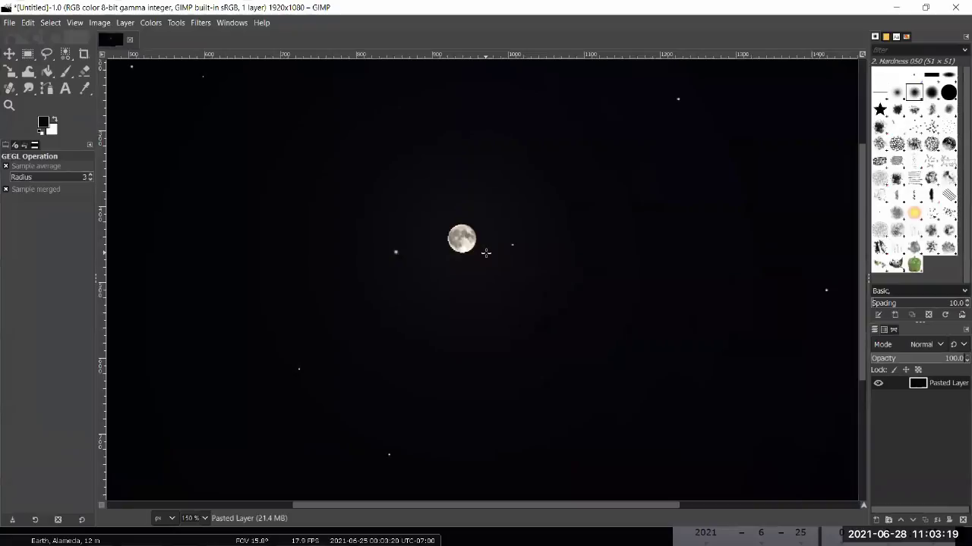
scroll(486, 253, "down", 2, "ctrl")
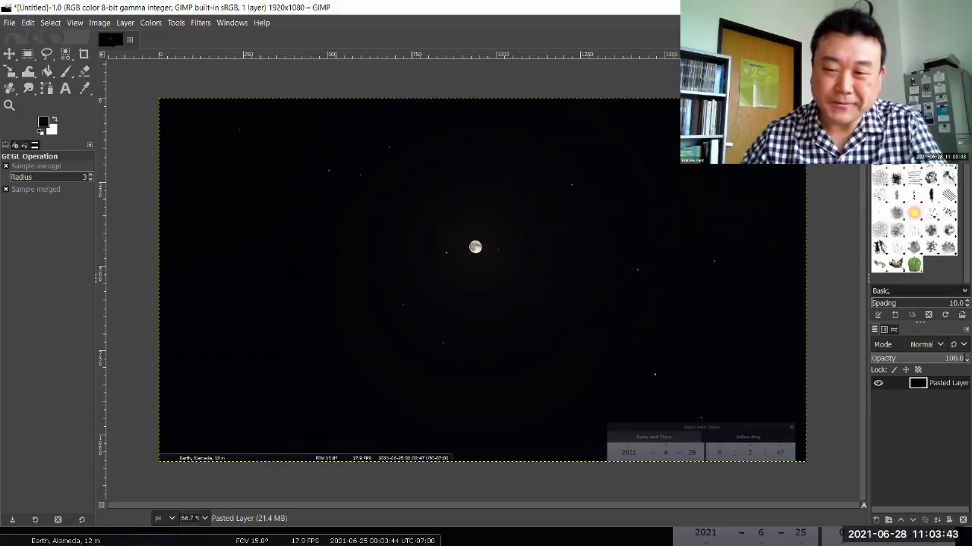
Quit GIMP and discard the unsaved screenshot image.
left_click(955, 7)
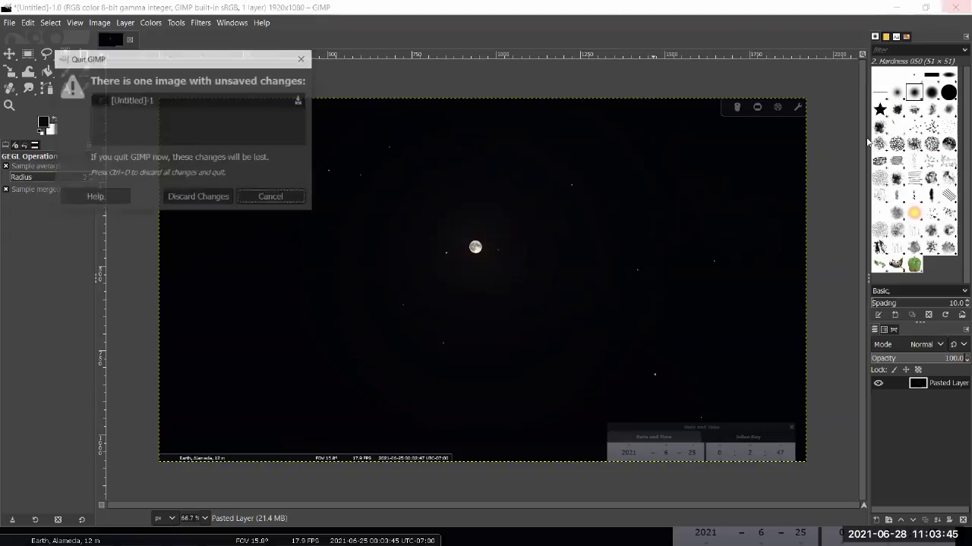
left_click(184, 200)
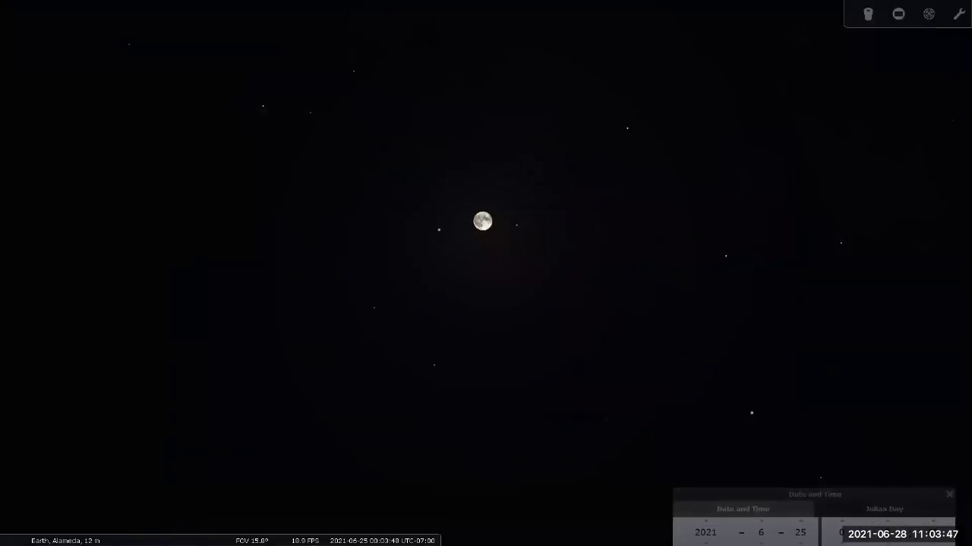
Switch to the class reminder page in Chrome, quit Stellarium, maximize the browser, and highlight the Phases of Moon project agenda item.
mouse_move(429, 537)
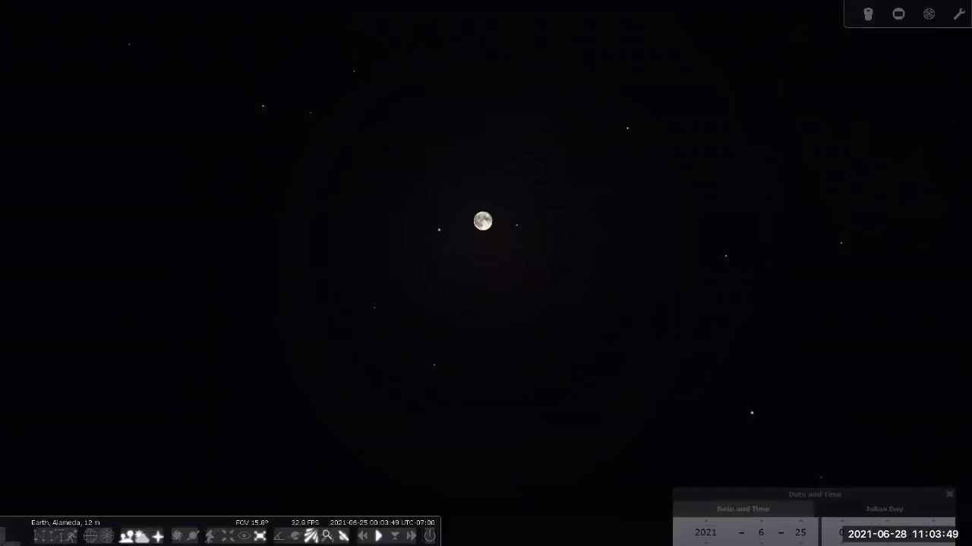
key("alt+Tab")
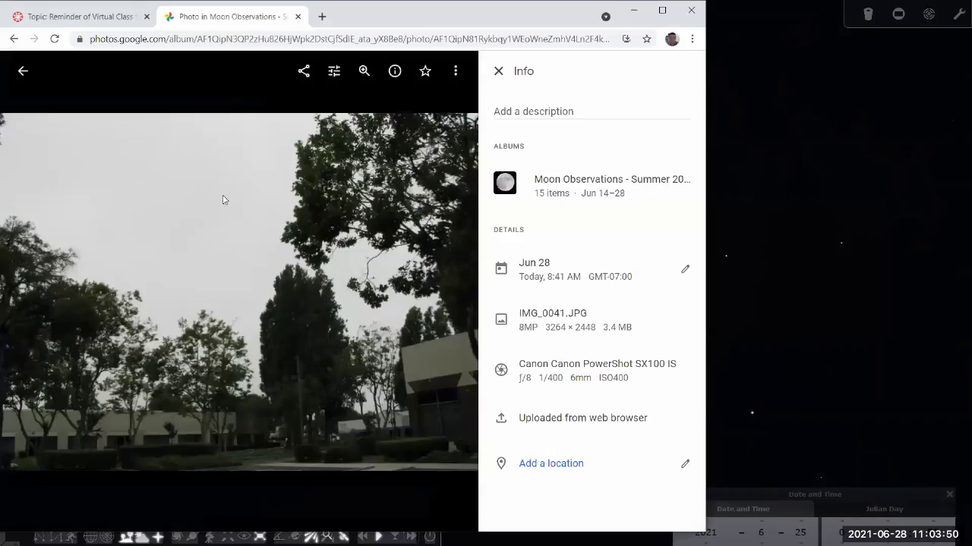
left_click(86, 18)
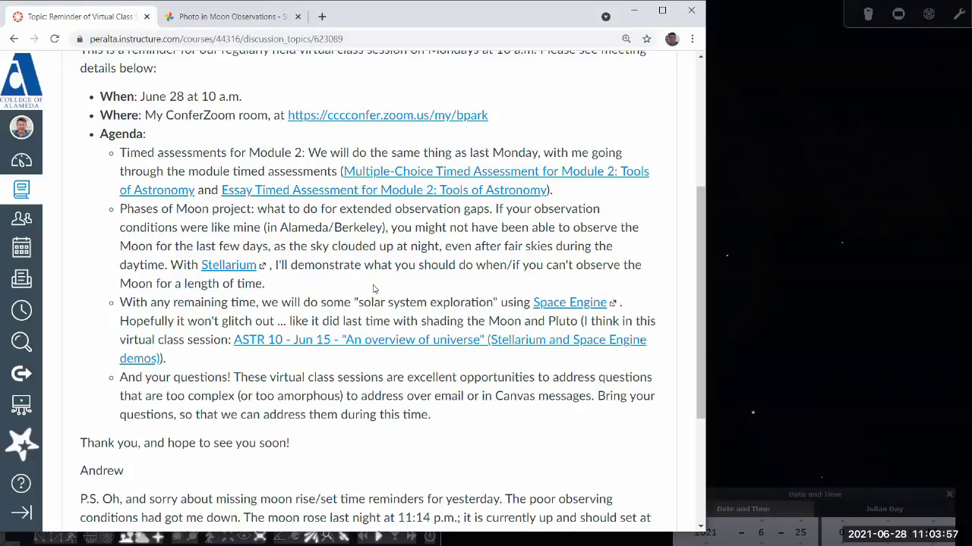
left_click(429, 538)
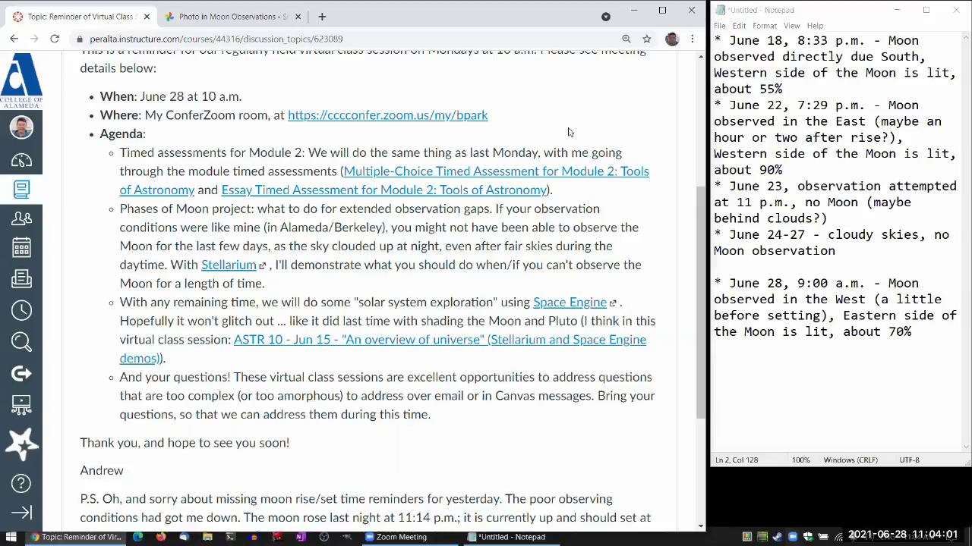
left_click(663, 10)
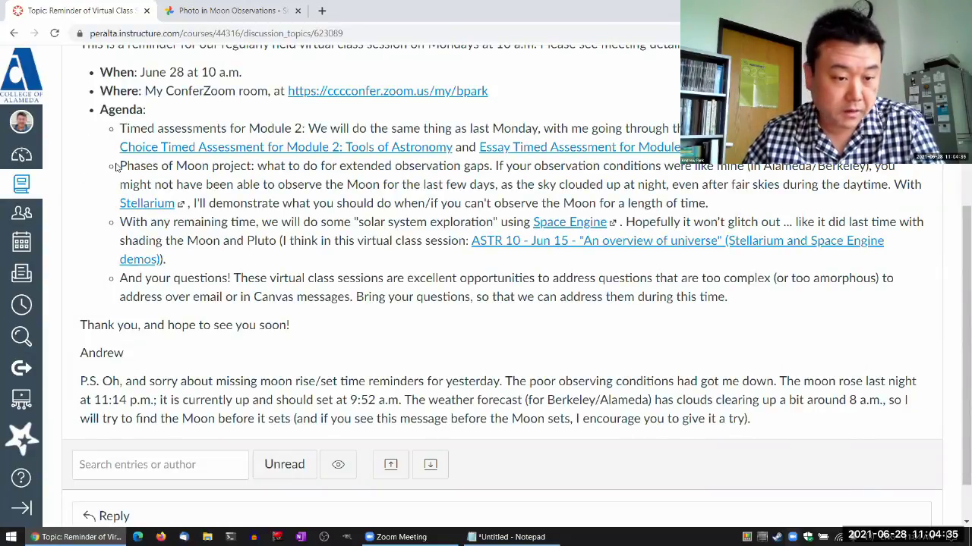
left_click_drag(120, 165, 221, 225)
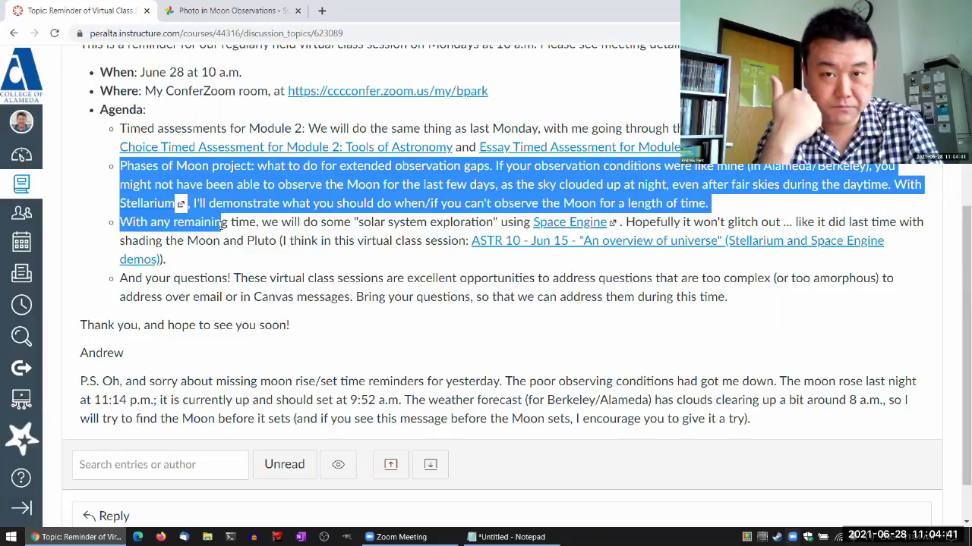